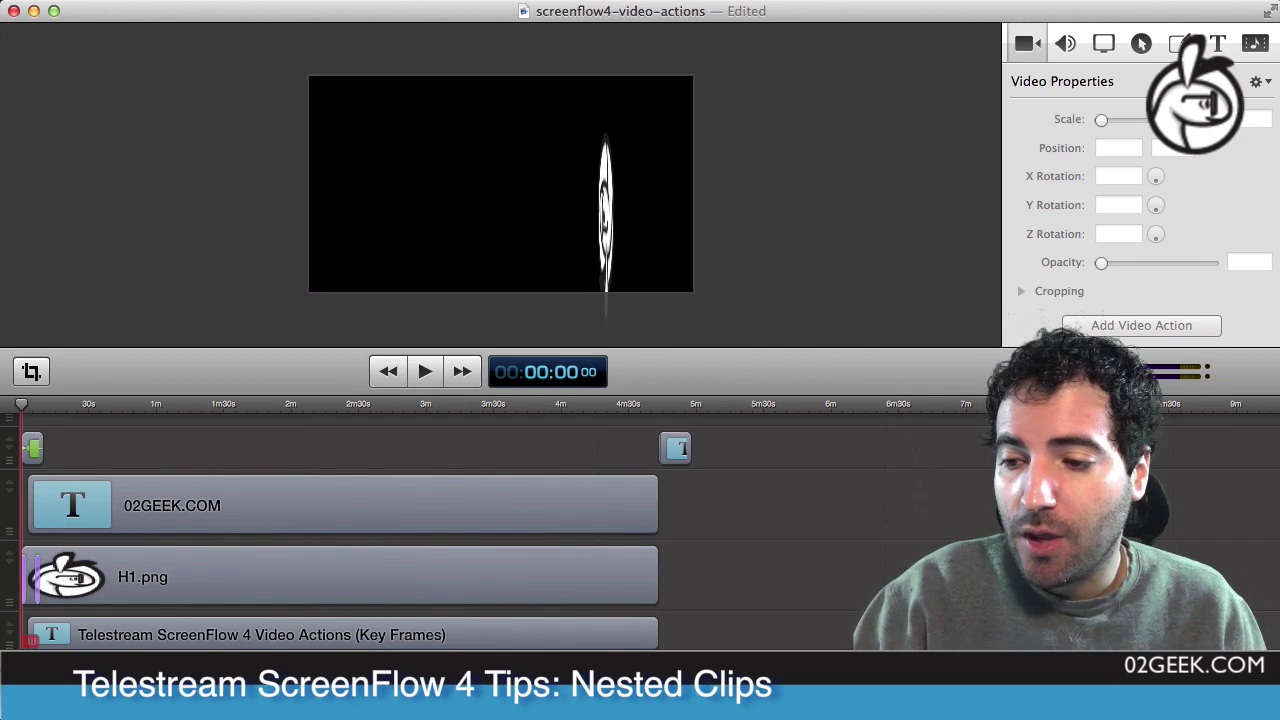
# Step: Zoom in and preview the intro logo animation, then return the playhead to the start
pyautogui.press('super+equal')
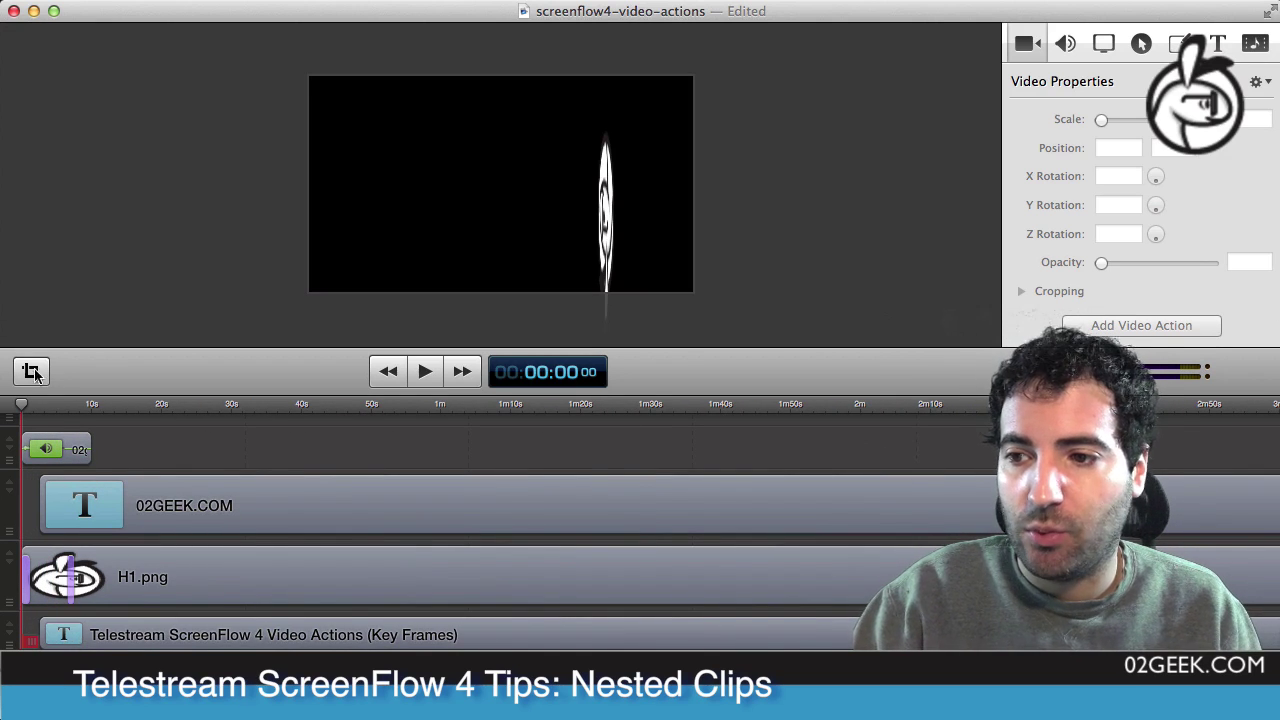
pyautogui.moveTo(29, 402)
pyautogui.mouseDown()
pyautogui.moveTo(78, 403)
pyautogui.moveTo(21, 403)
pyautogui.mouseUp()
pyautogui.press('space')
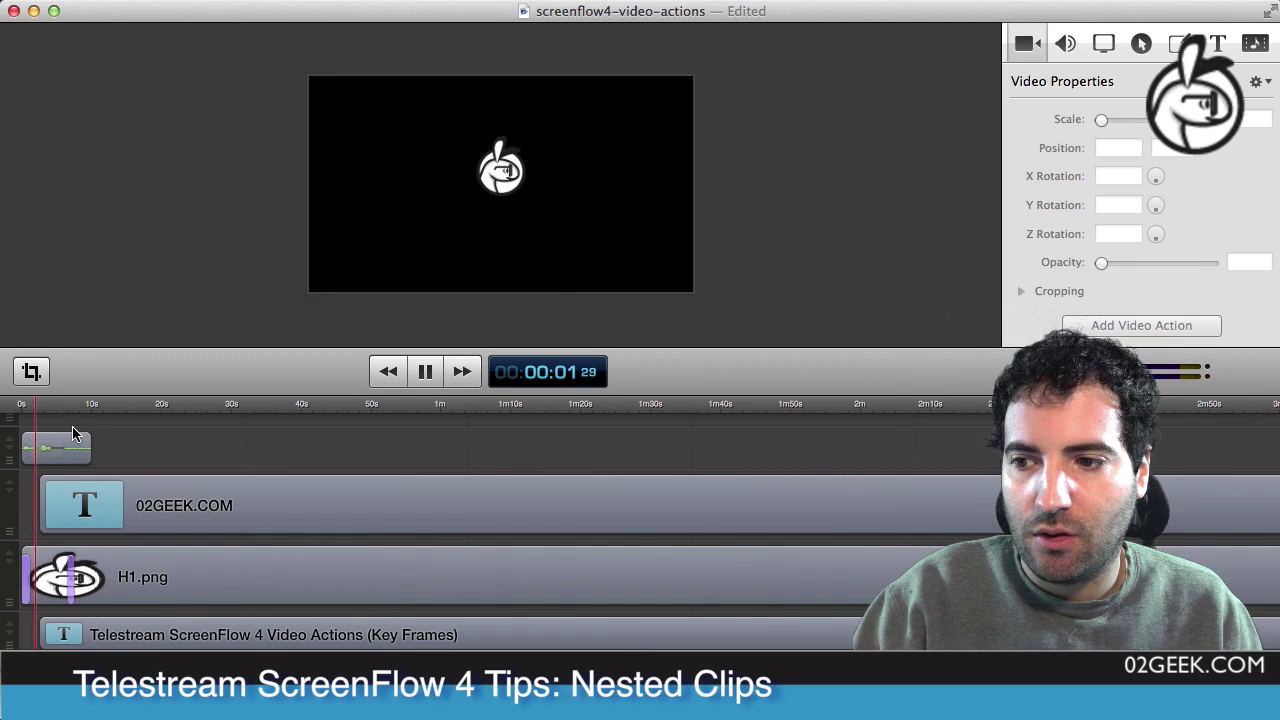
pyautogui.press('space')
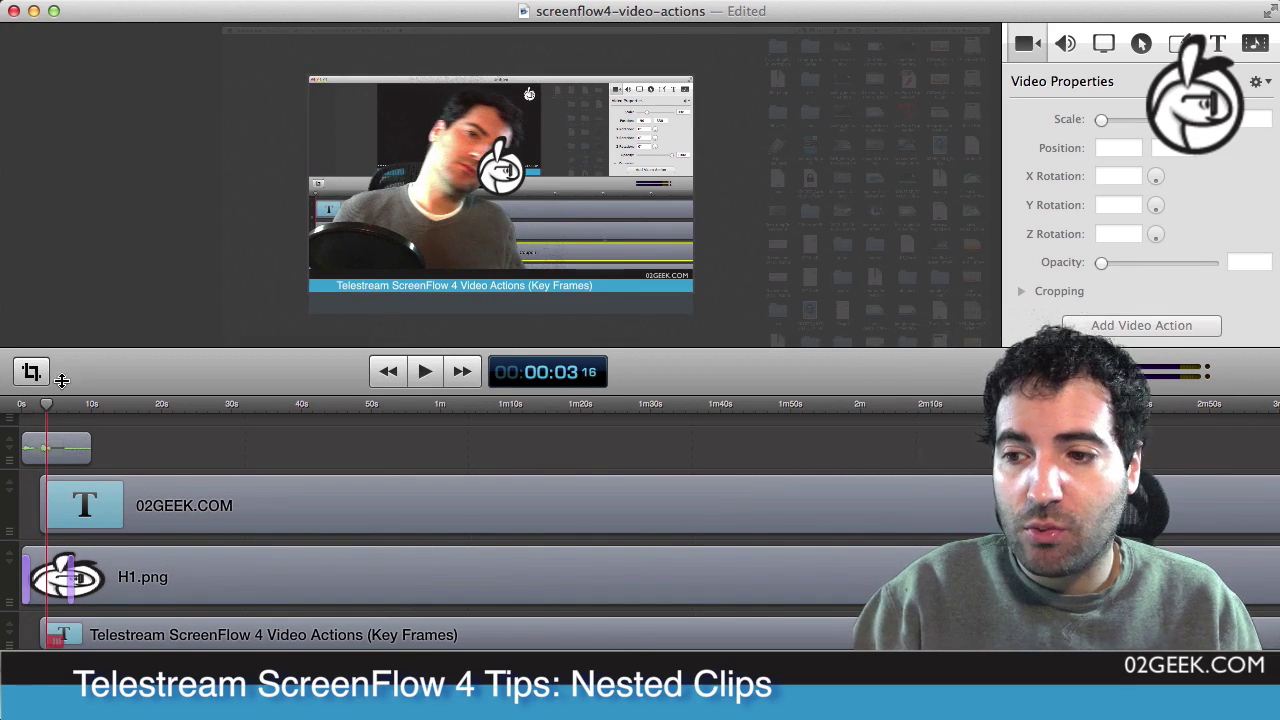
pyautogui.press('Home')
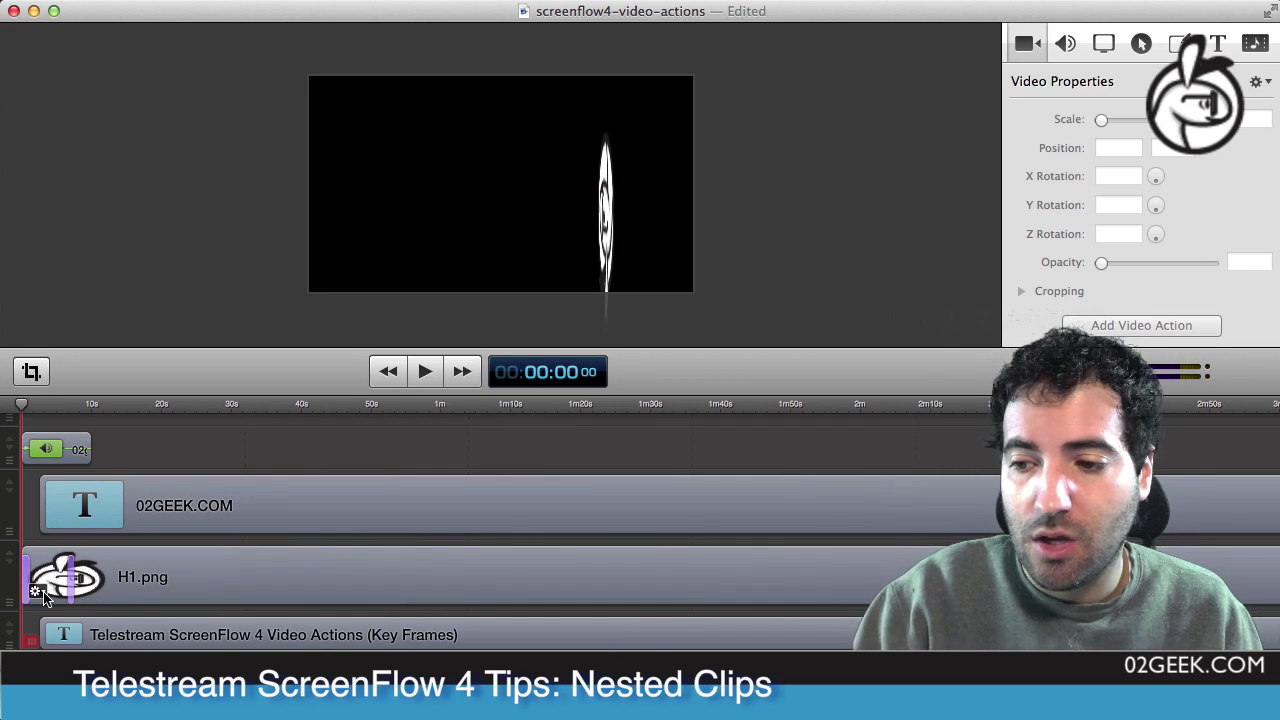
# Step: Zoom the timeline out and collapse the 02GEEK.COM and H1.png tracks to thin rows
pyautogui.press('super+minus')
pyautogui.press('super+minus')
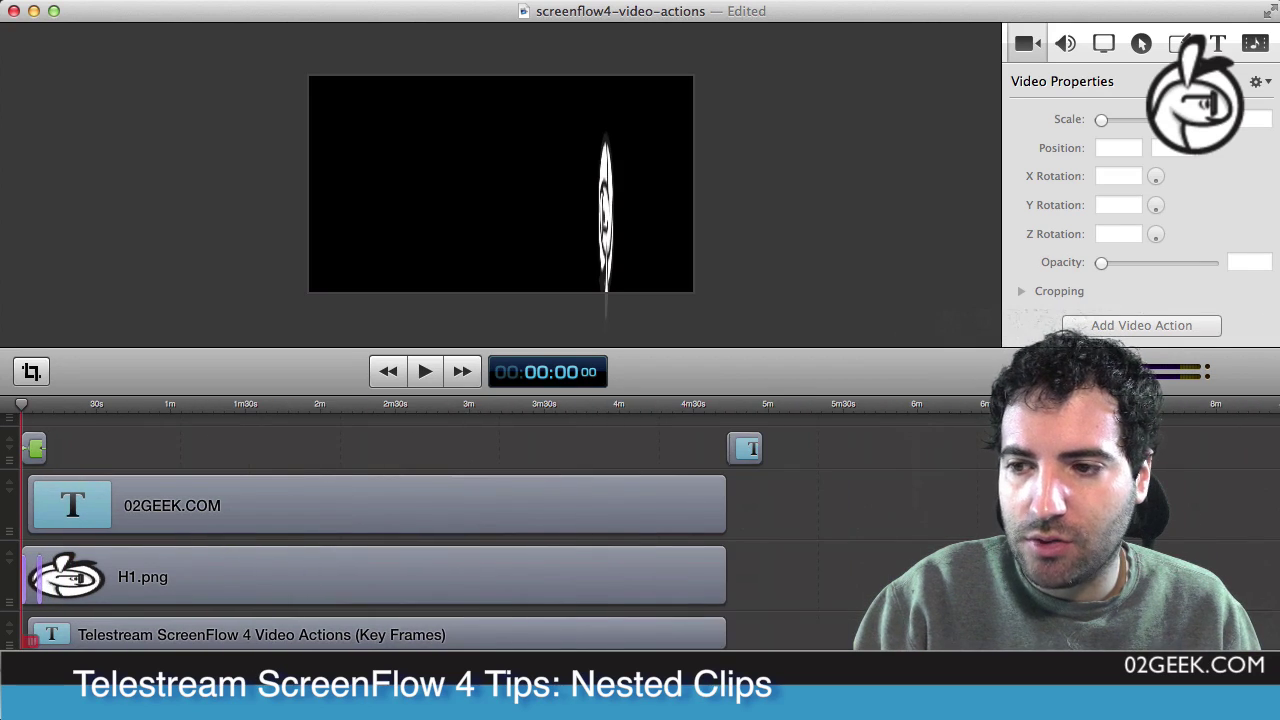
pyautogui.press('super+equal')
pyautogui.press('super+minus')
pyautogui.press('super+minus')
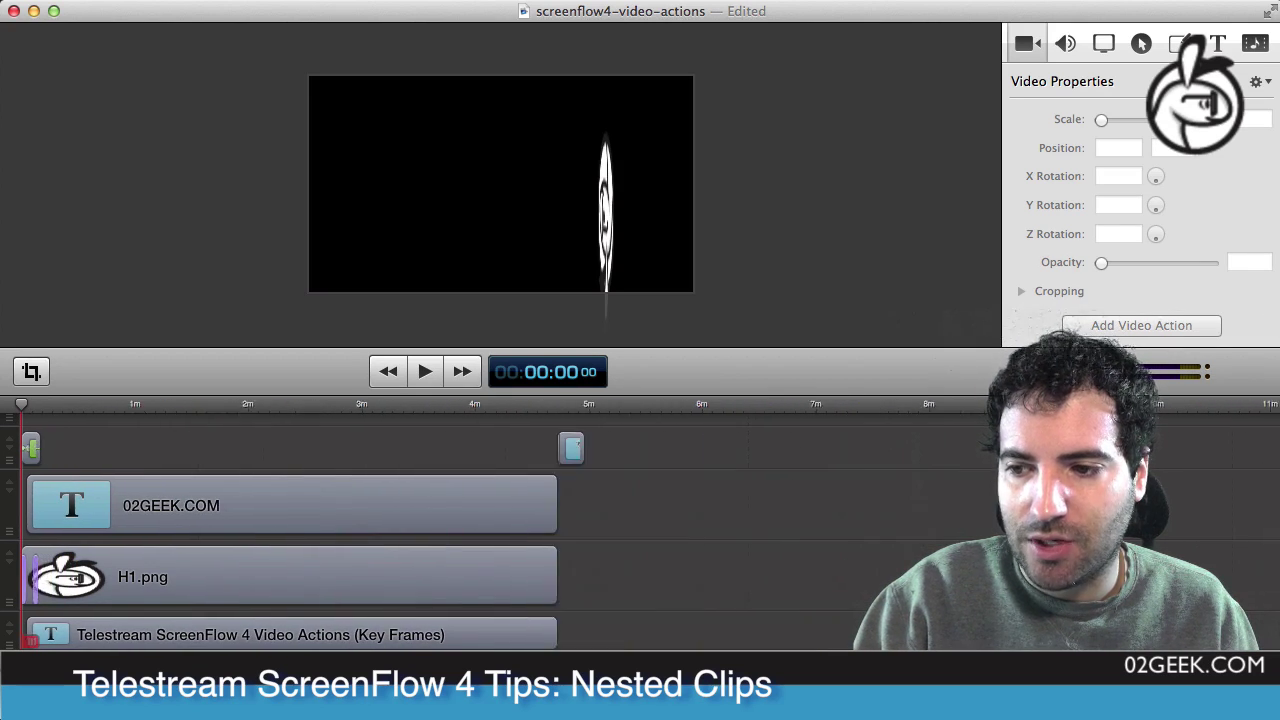
pyautogui.click(10, 500)
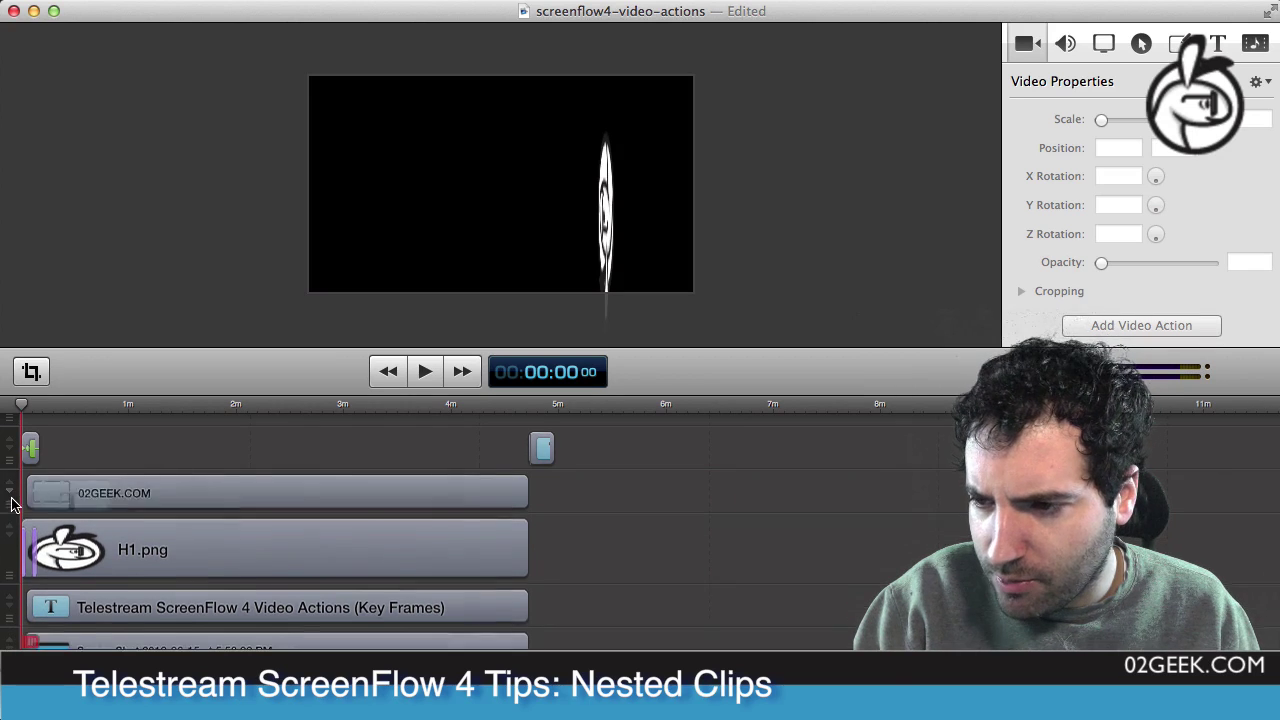
pyautogui.click(14, 542)
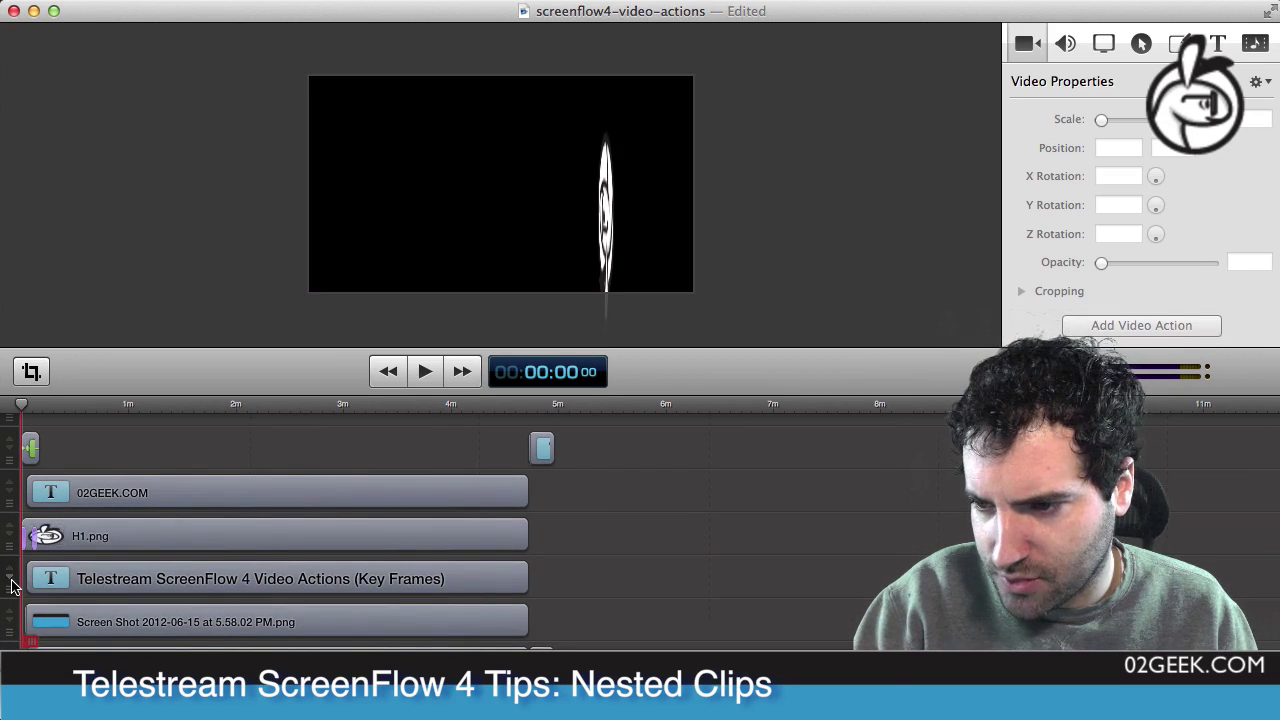
pyautogui.scroll(-4, 58, 518)
pyautogui.scroll(3, 58, 517)
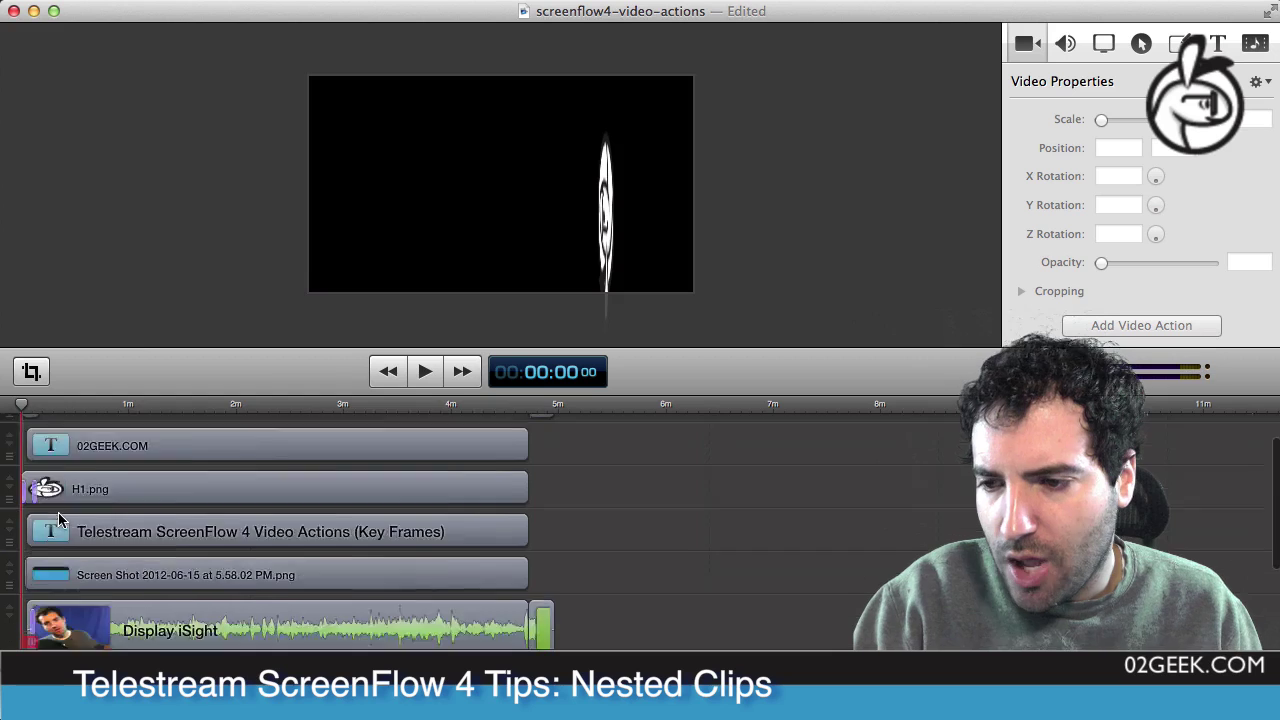
pyautogui.scroll(-4, 58, 517)
pyautogui.scroll(4, 58, 517)
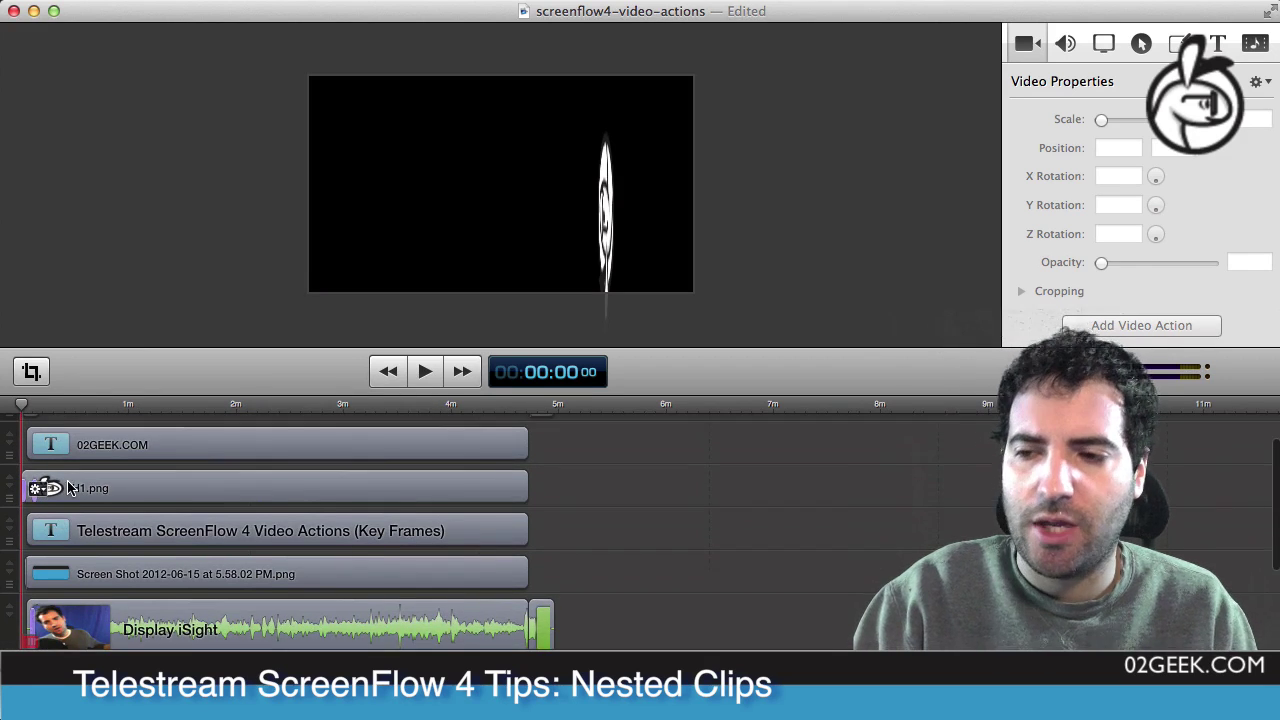
pyautogui.scroll(2, 70, 487)
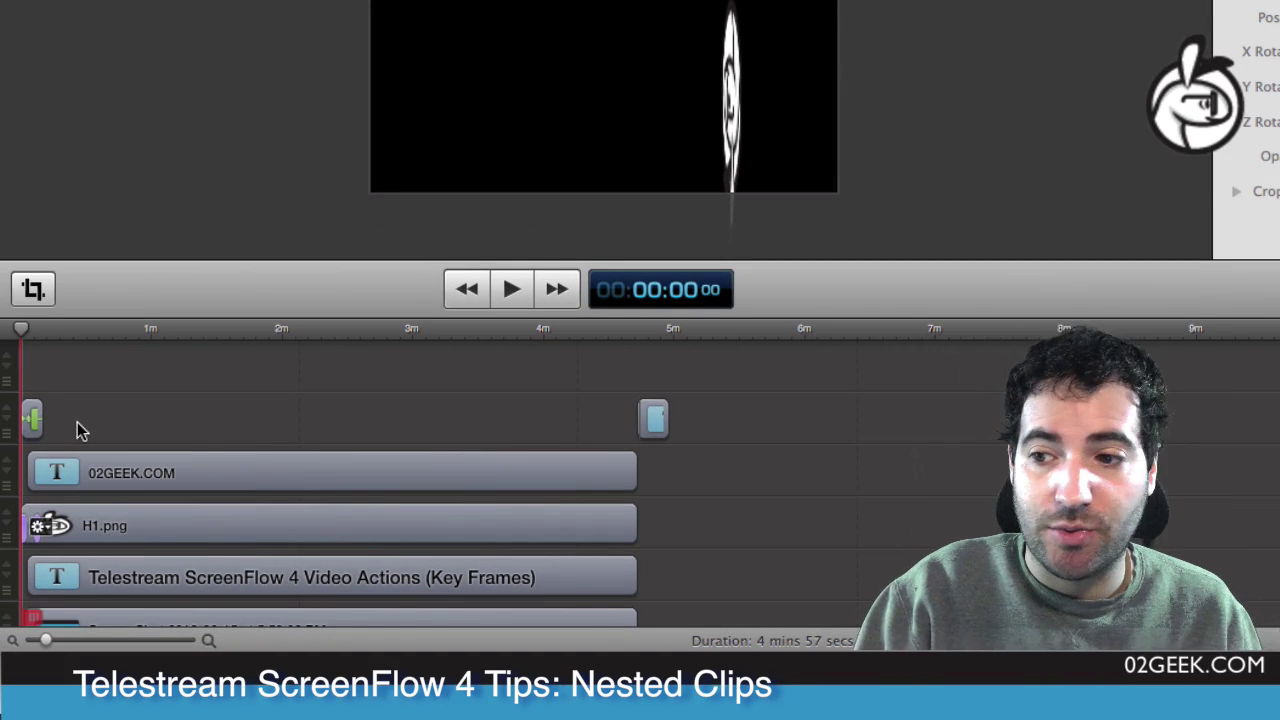
pyautogui.scroll(-2, 82, 430)
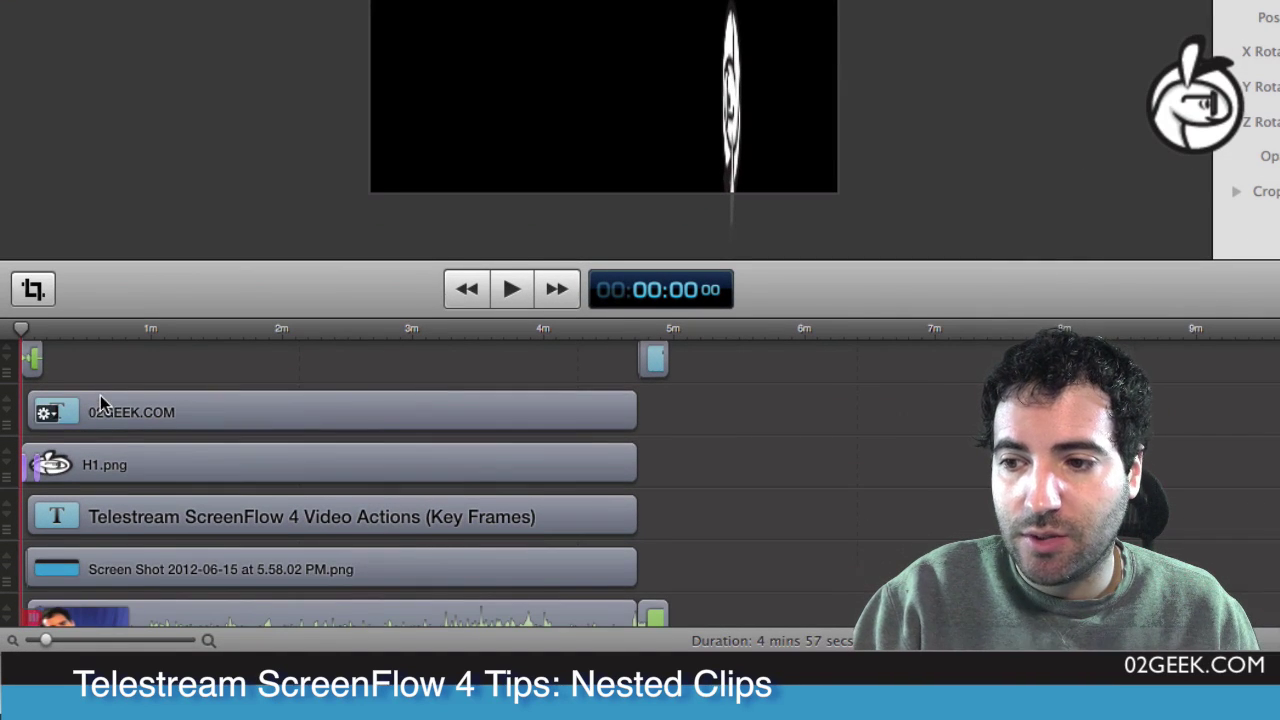
pyautogui.scroll(1, 100, 405)
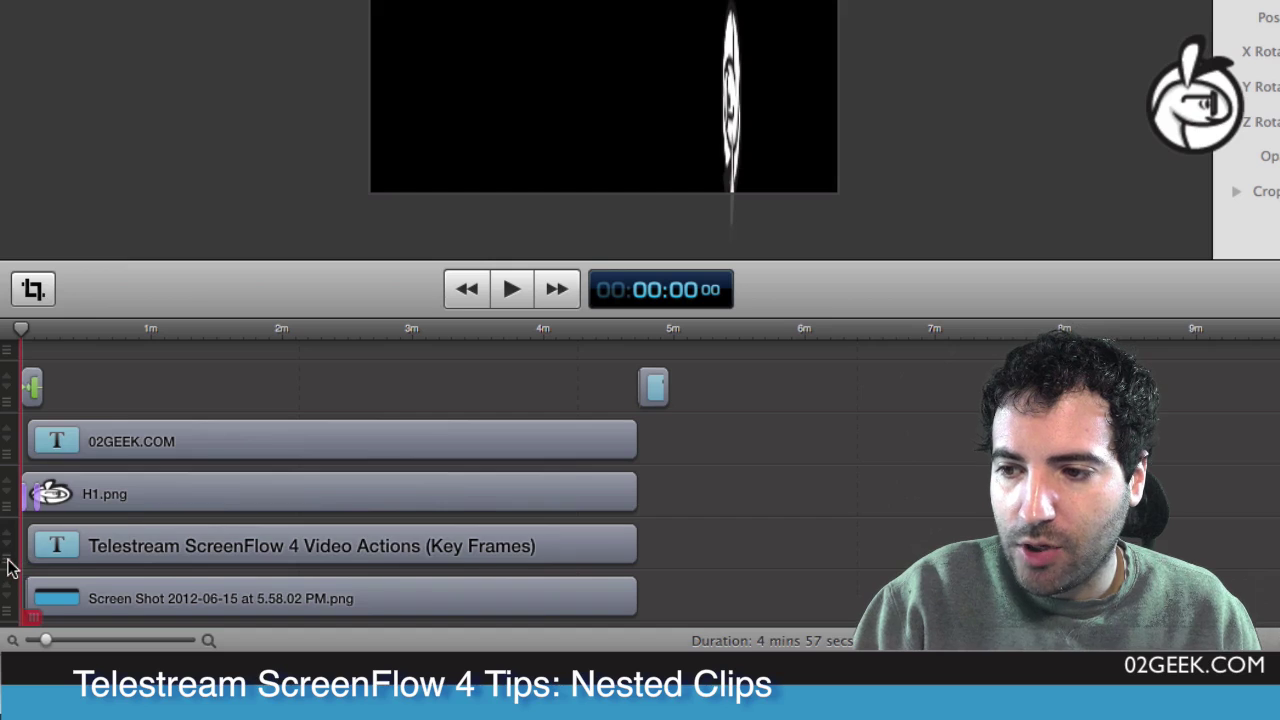
# Step: Put the Telestream title on the top track and select the 02GEEK.COM, H1.png and Screen Shot clips
pyautogui.moveTo(8, 568); pyautogui.dragTo(12, 402)
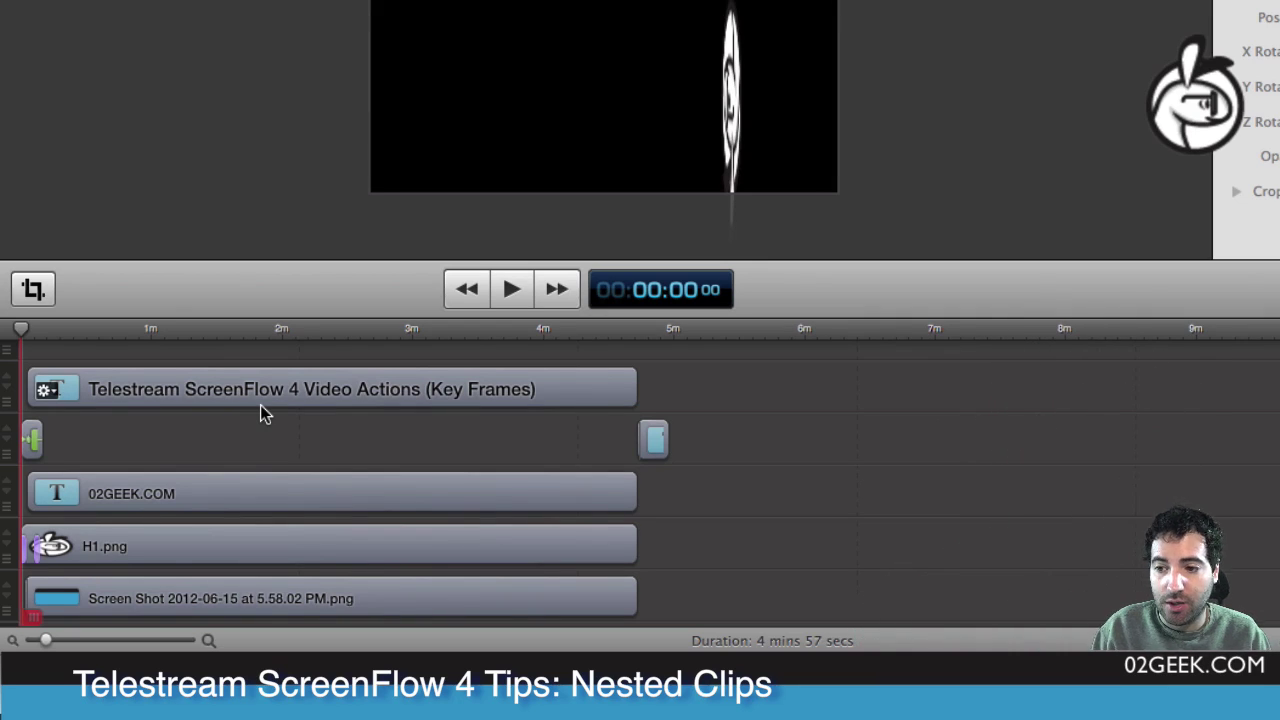
pyautogui.click(107, 453)
pyautogui.rightClick(37, 448)
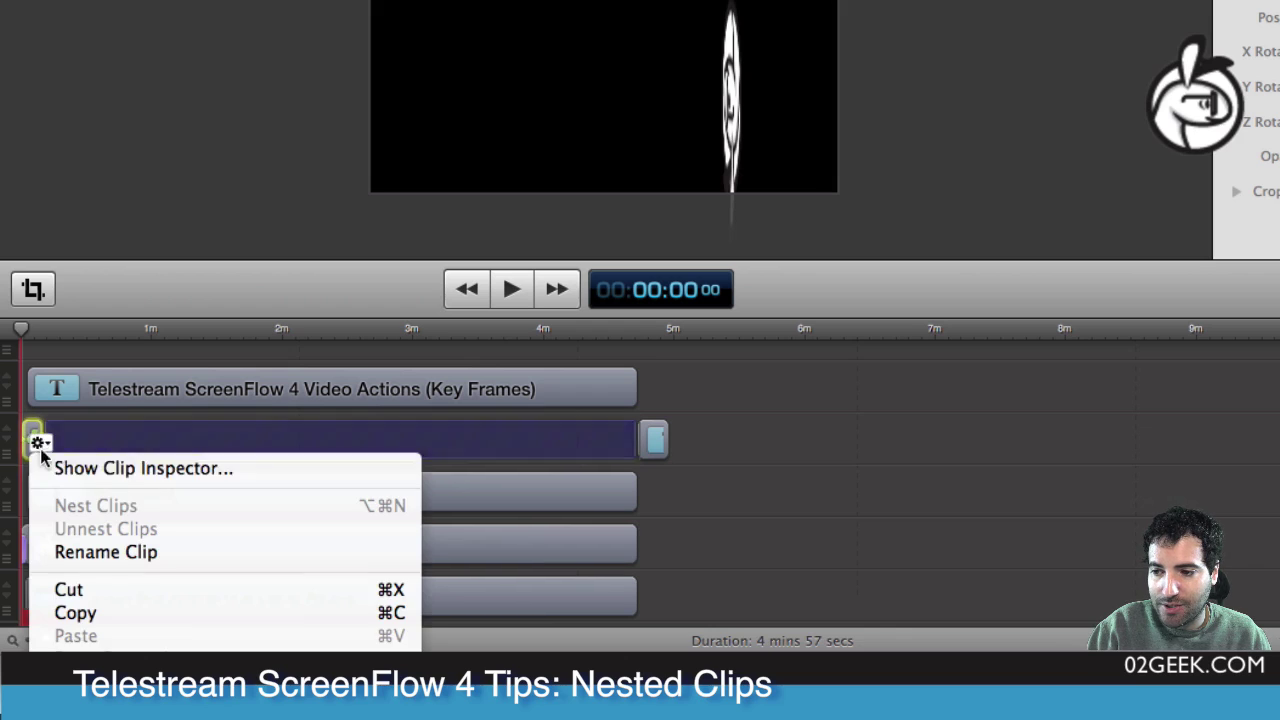
pyautogui.click(757, 486)
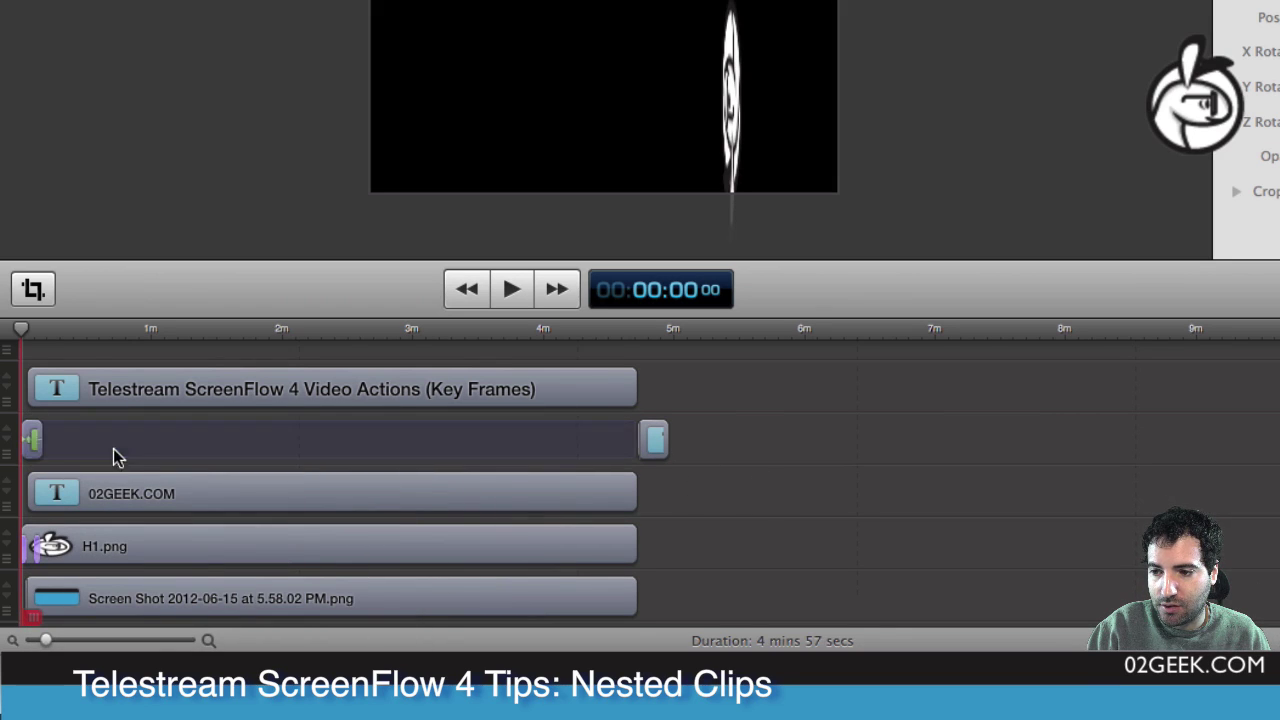
pyautogui.moveTo(114, 441)
pyautogui.mouseDown()
pyautogui.moveTo(31, 468)
pyautogui.moveTo(38, 596)
pyautogui.mouseUp()
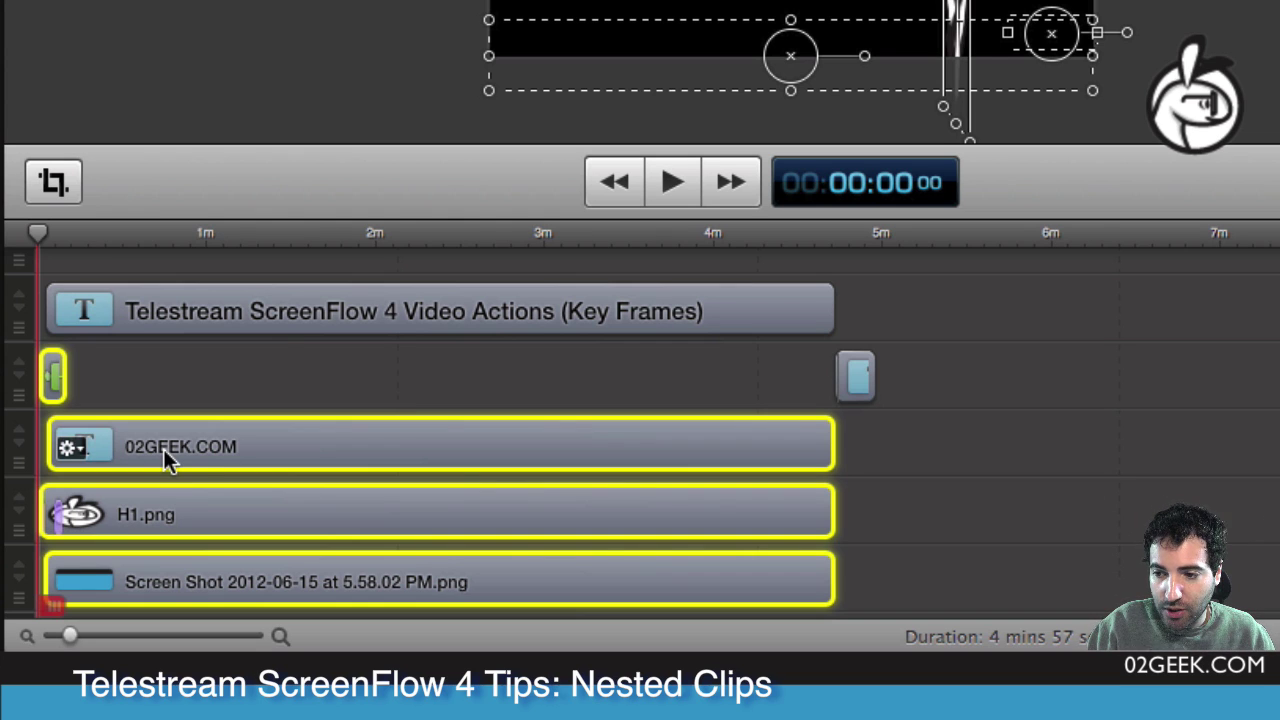
# Step: Nest the selected logo, 02GEEK.COM and Screen Shot clips into a single Nested Clip
pyautogui.rightClick(152, 434)
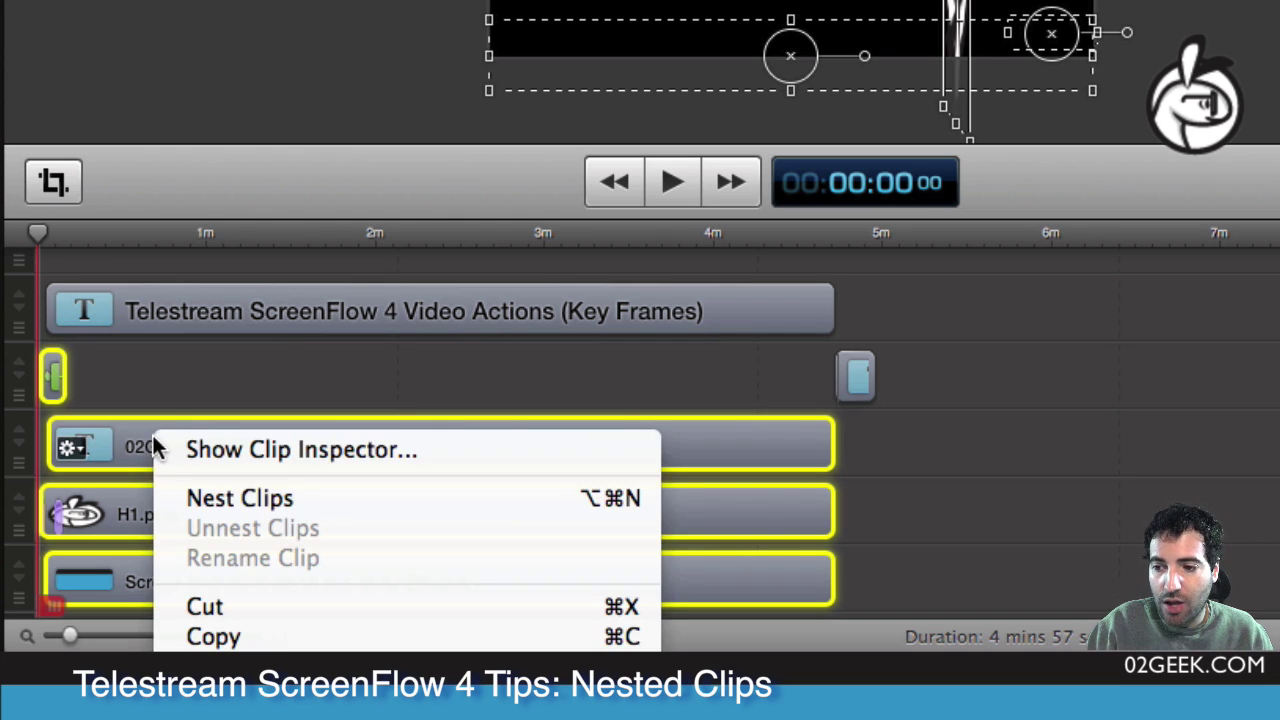
pyautogui.click(203, 499)
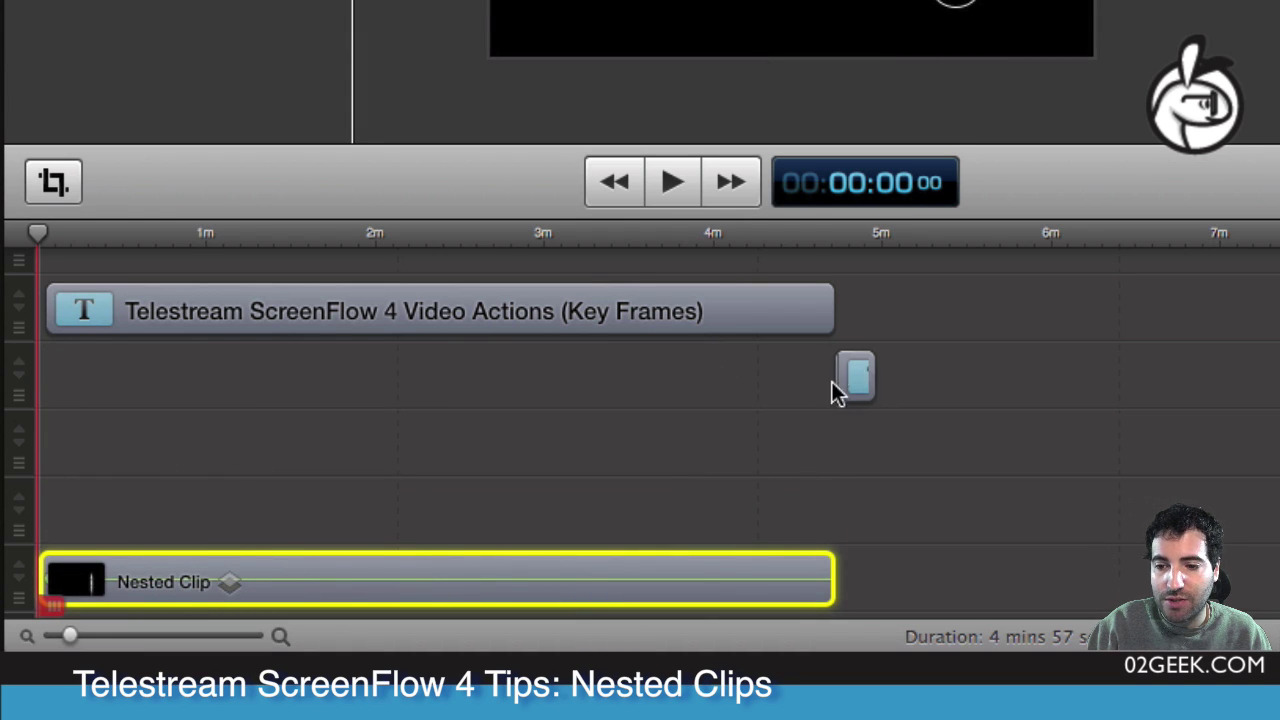
pyautogui.moveTo(858, 390)
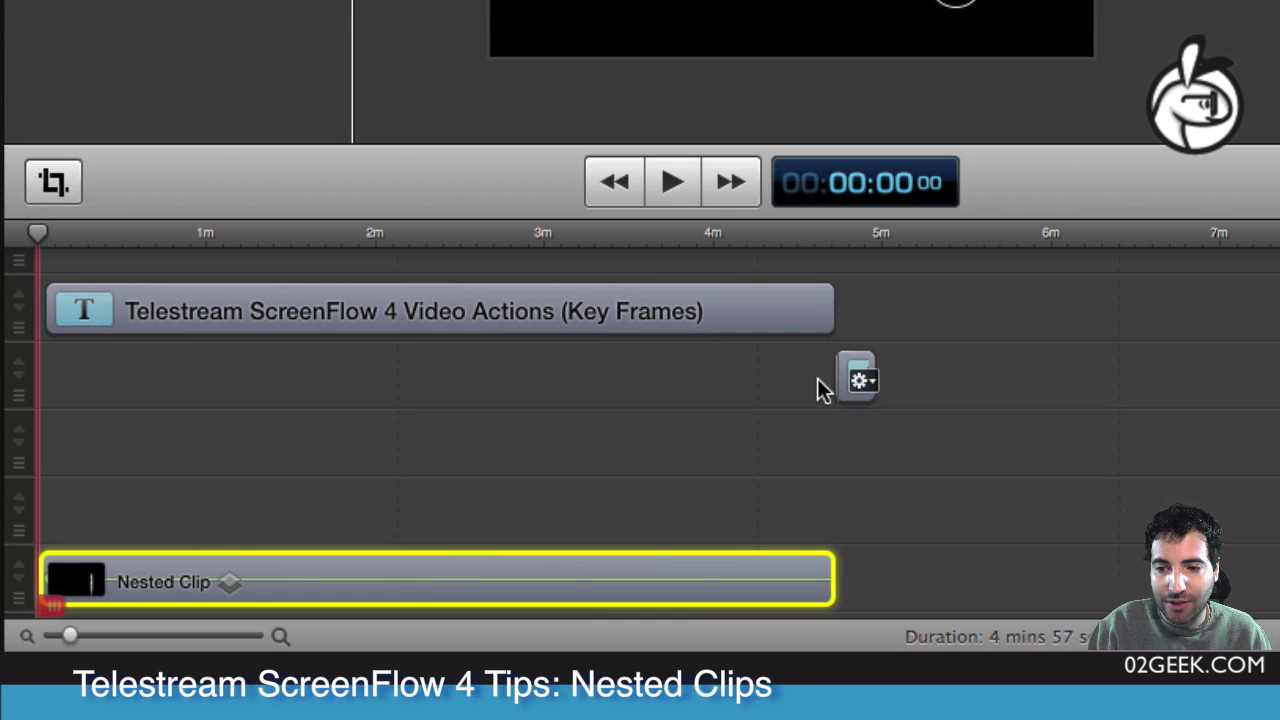
pyautogui.moveTo(339, 583)
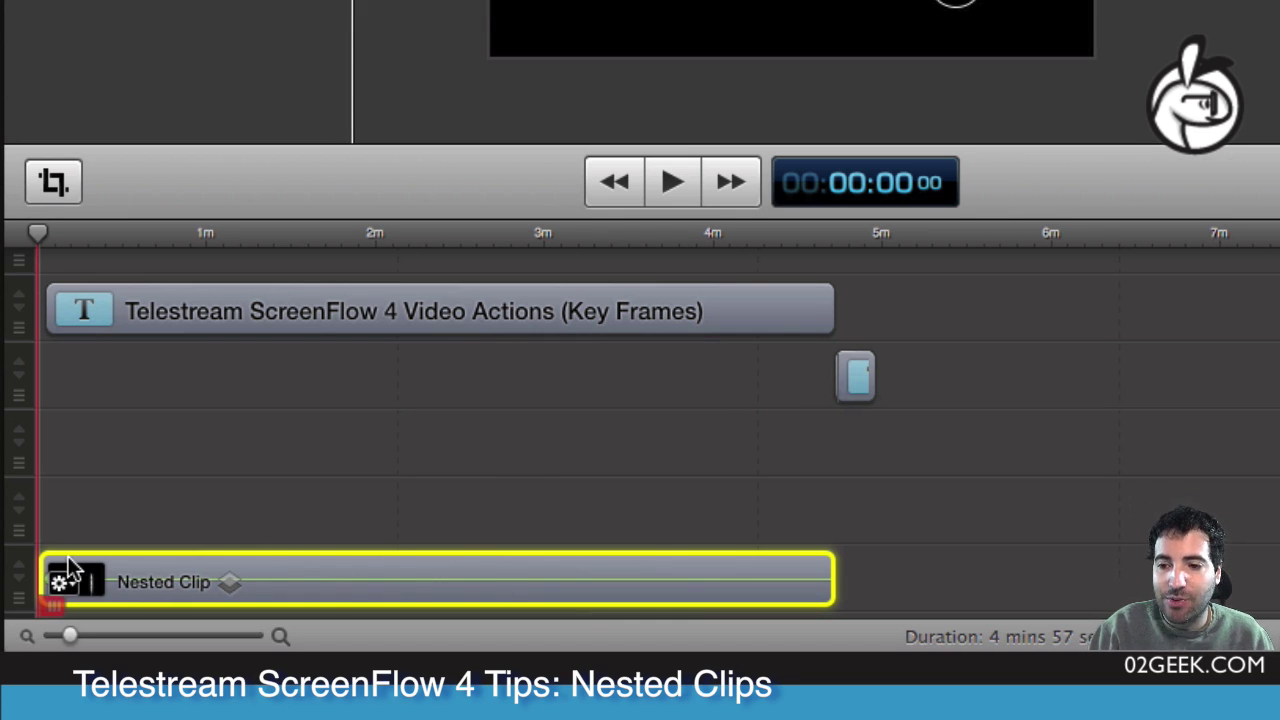
pyautogui.moveTo(794, 560)
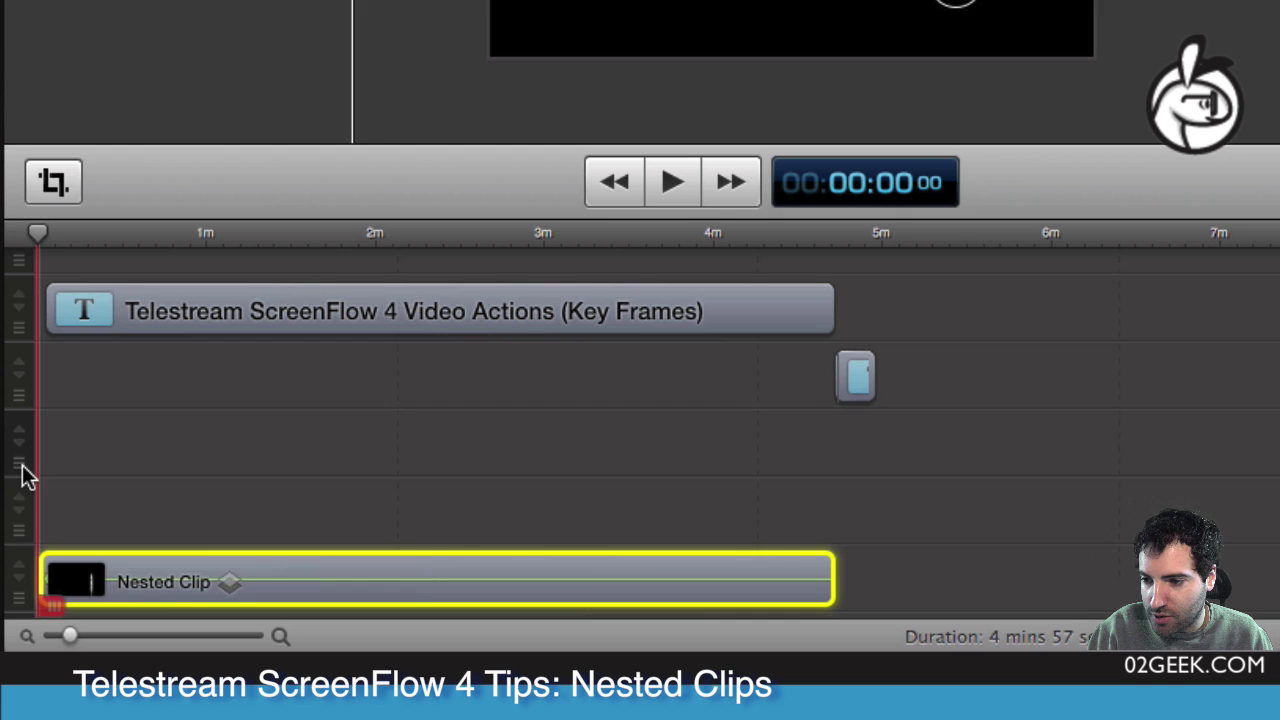
# Step: Raise the Nested Clip and Display iSight tracks and delete the empty track rows above them
pyautogui.moveTo(20, 474); pyautogui.dragTo(33, 618)
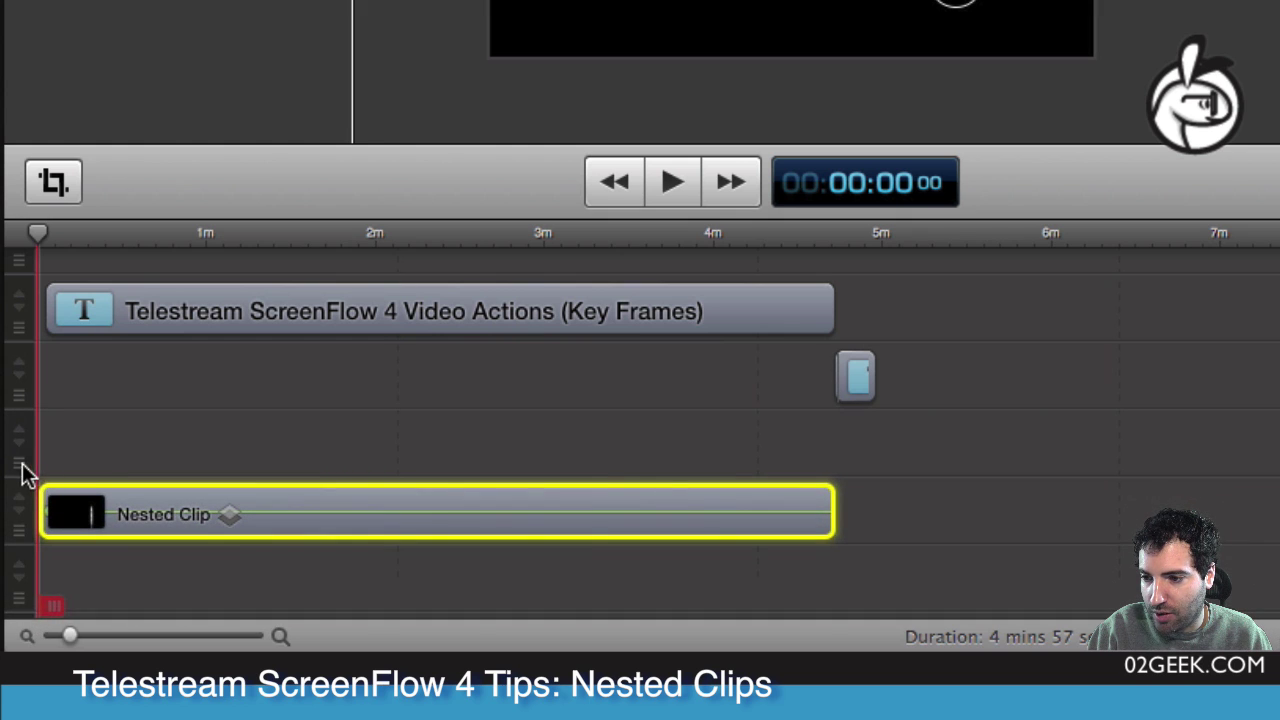
pyautogui.scroll(-4, 40, 478)
pyautogui.moveTo(40, 478); pyautogui.dragTo(16, 420)
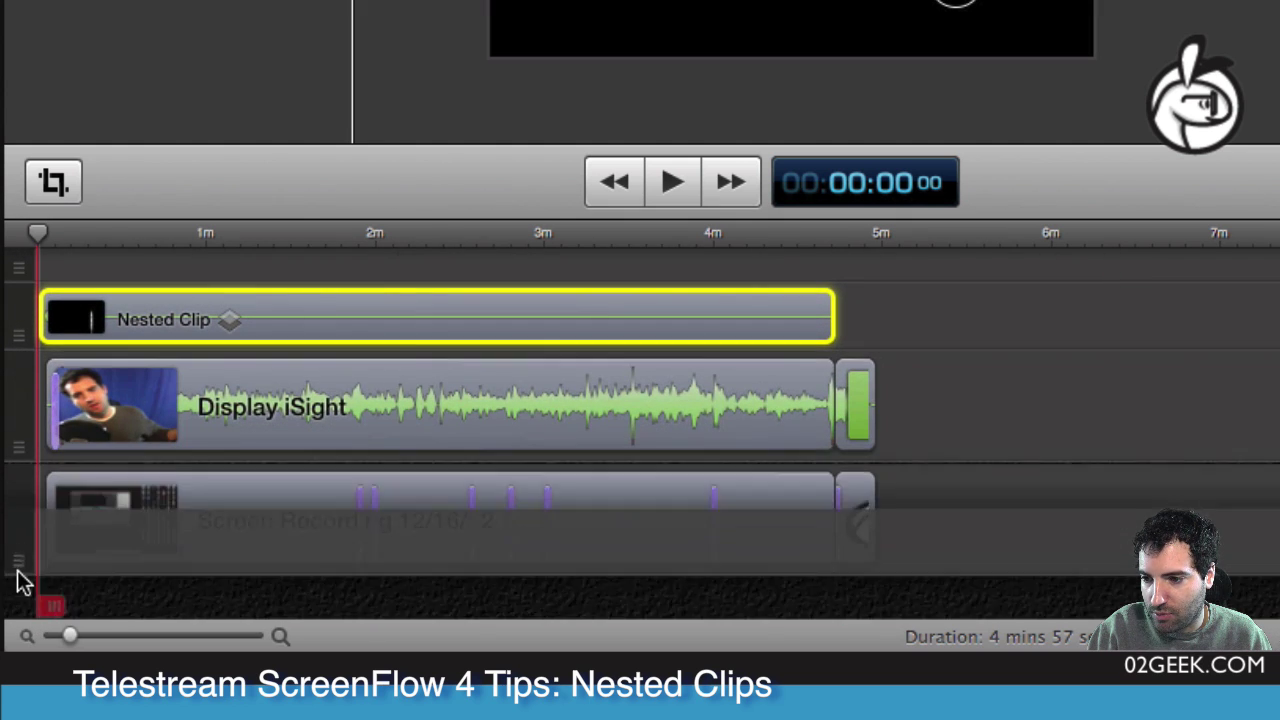
pyautogui.scroll(2, 165, 420)
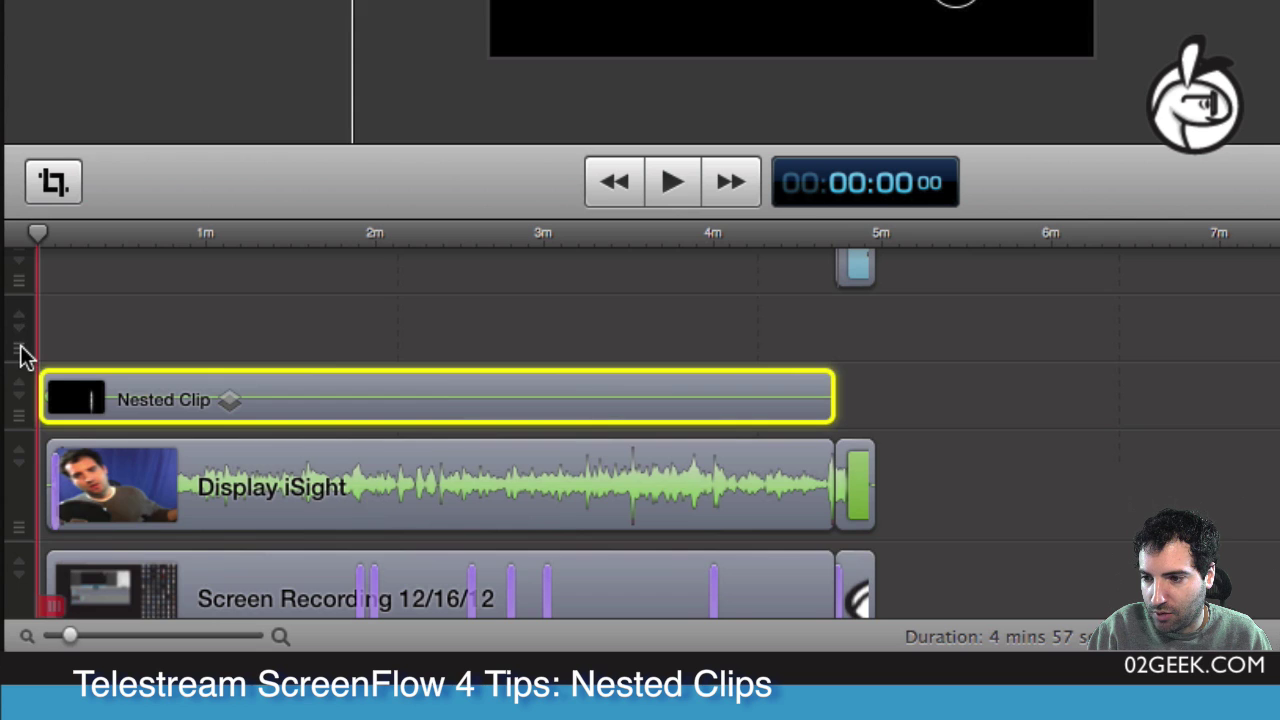
pyautogui.moveTo(23, 350); pyautogui.dragTo(48, 615)
pyautogui.scroll(4, 234, 381)
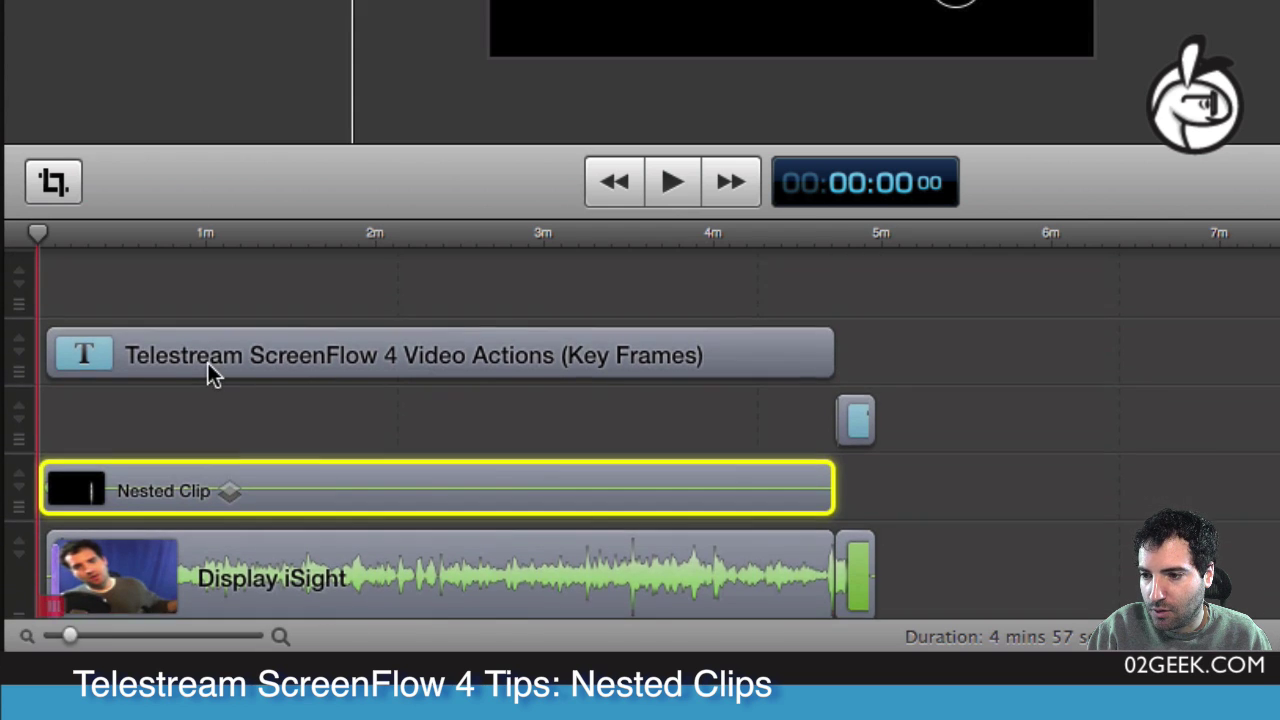
pyautogui.moveTo(23, 314); pyautogui.dragTo(35, 640)
pyautogui.scroll(-2, 91, 320)
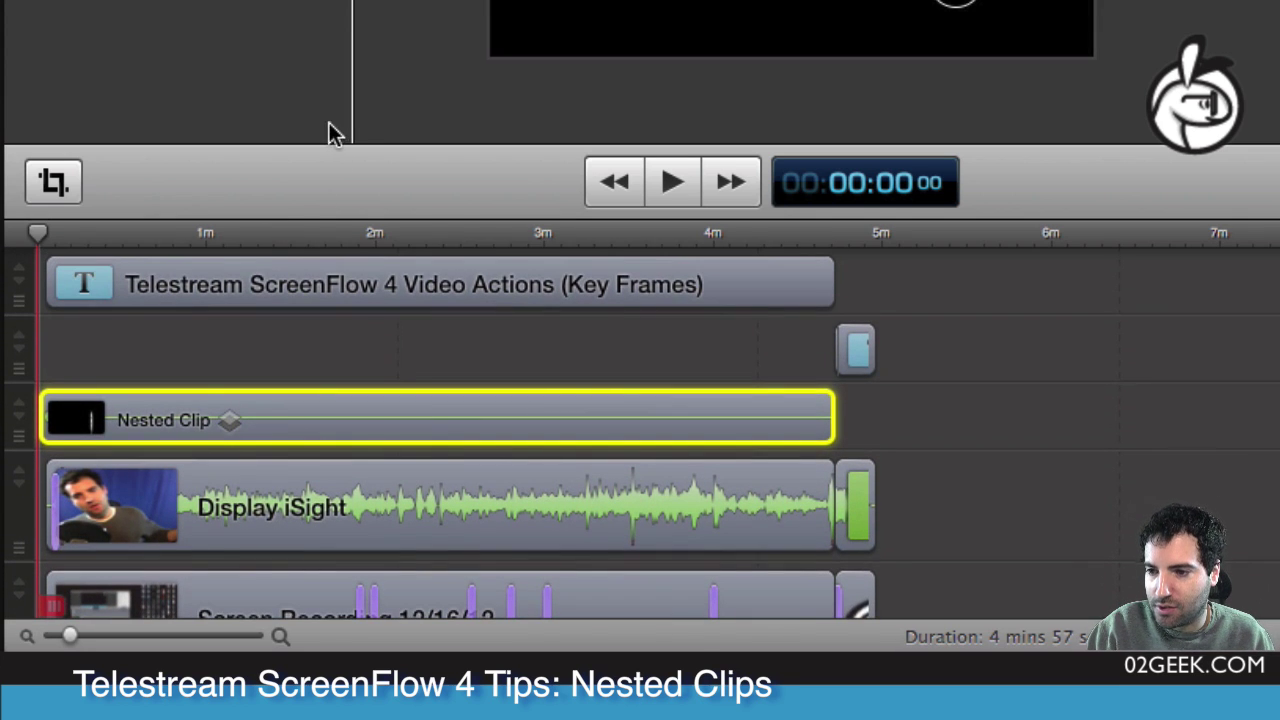
# Step: Enlarge the timeline, open the Nested Clip and scrub through its 02GEEK.COM and H1.png layers
pyautogui.moveTo(331, 218); pyautogui.dragTo(294, 274)
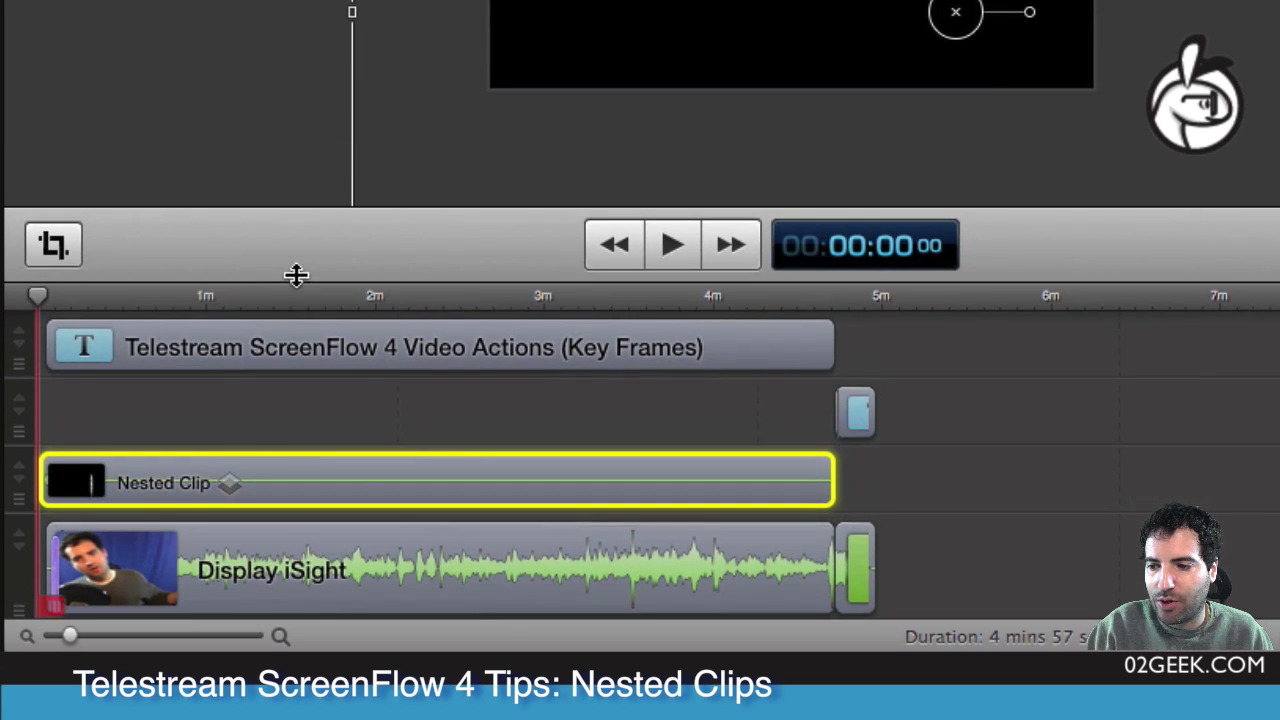
pyautogui.doubleClick(292, 470)
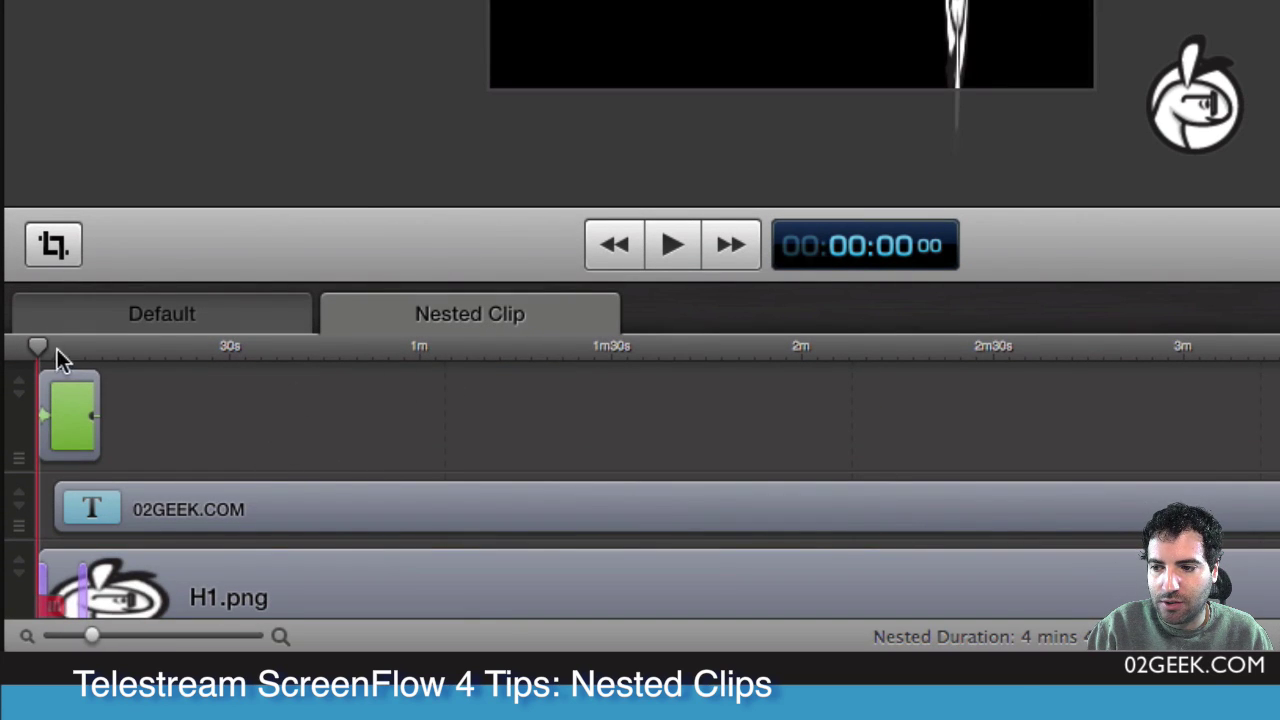
pyautogui.moveTo(40, 345); pyautogui.dragTo(133, 426)
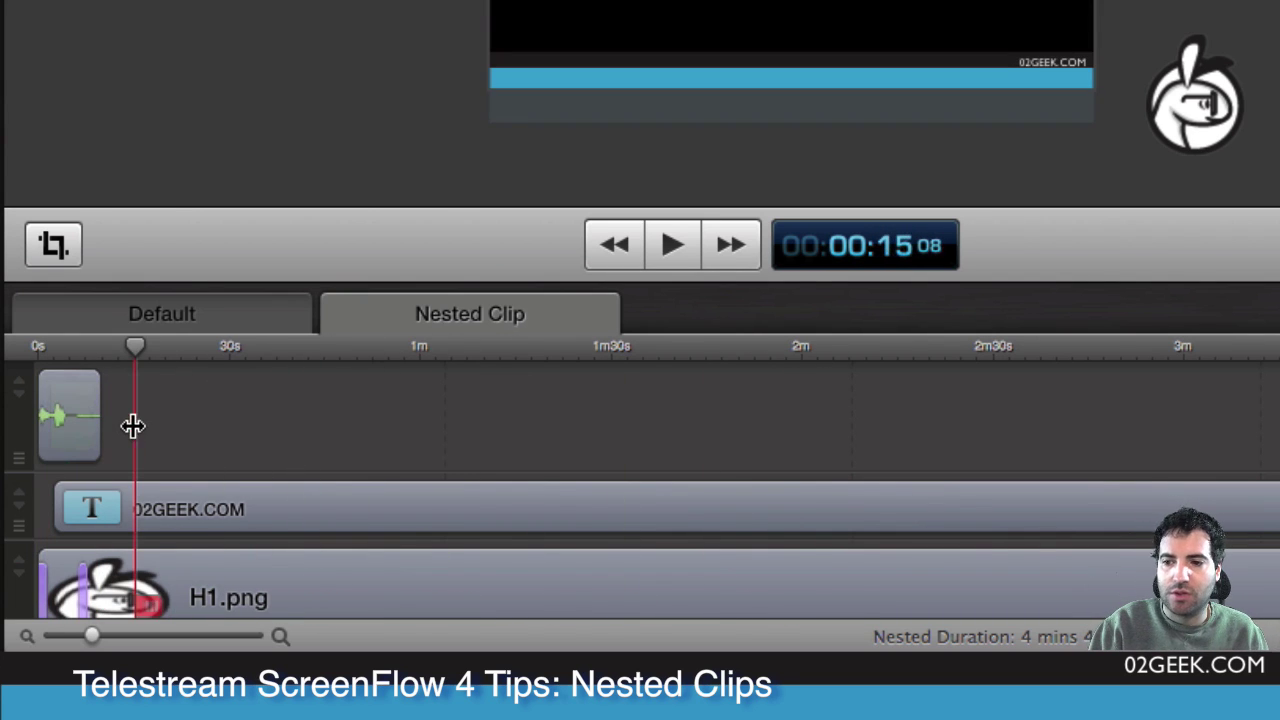
pyautogui.click(230, 318)
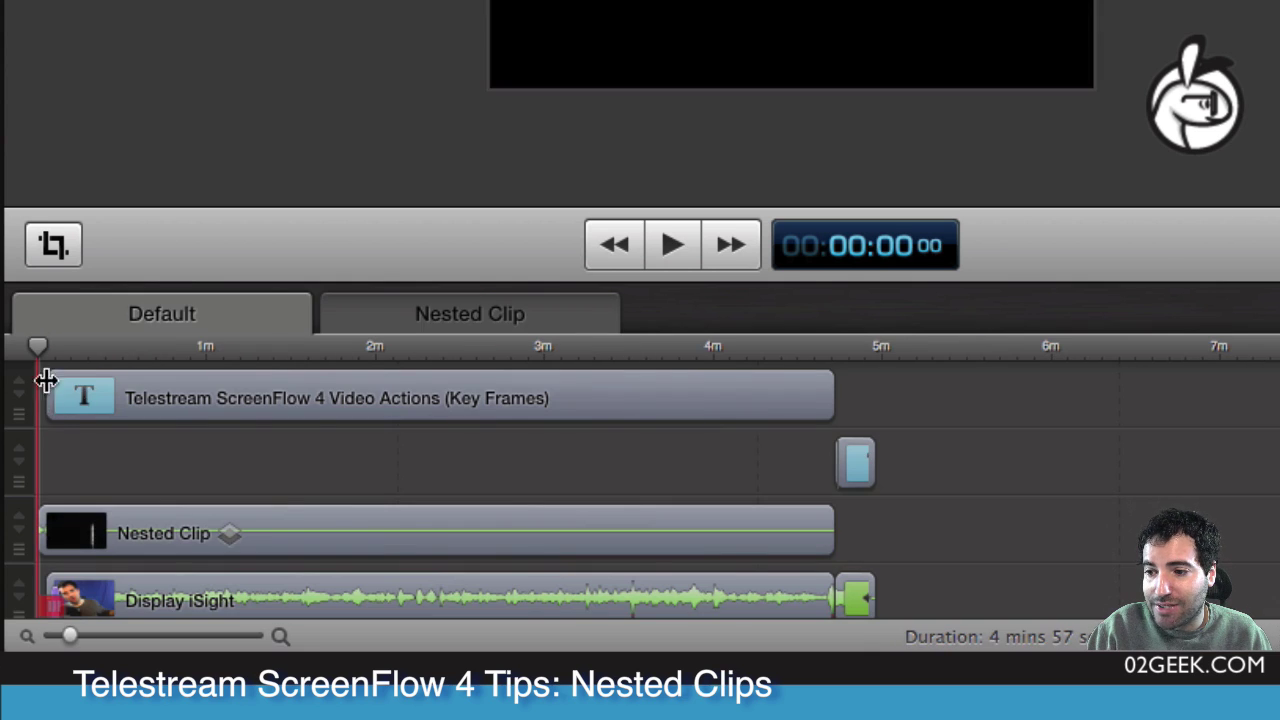
pyautogui.moveTo(40, 346); pyautogui.dragTo(45, 386)
pyautogui.press('space')
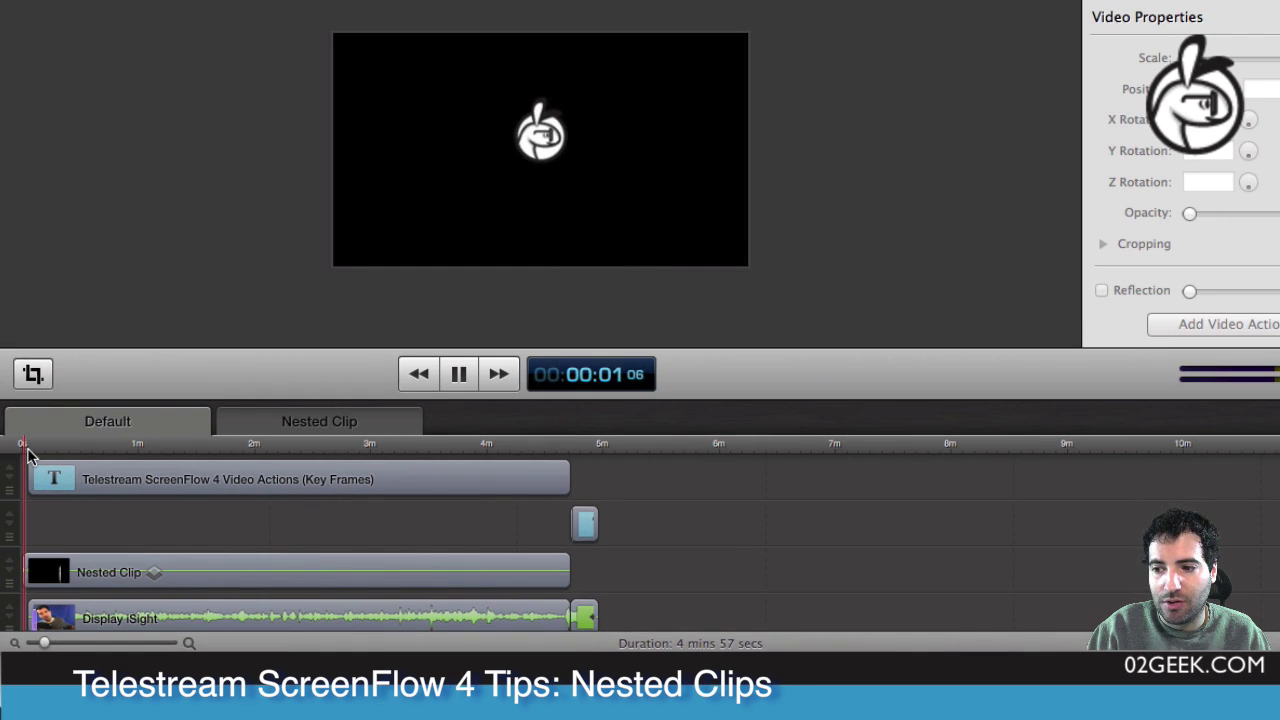
pyautogui.press('space')
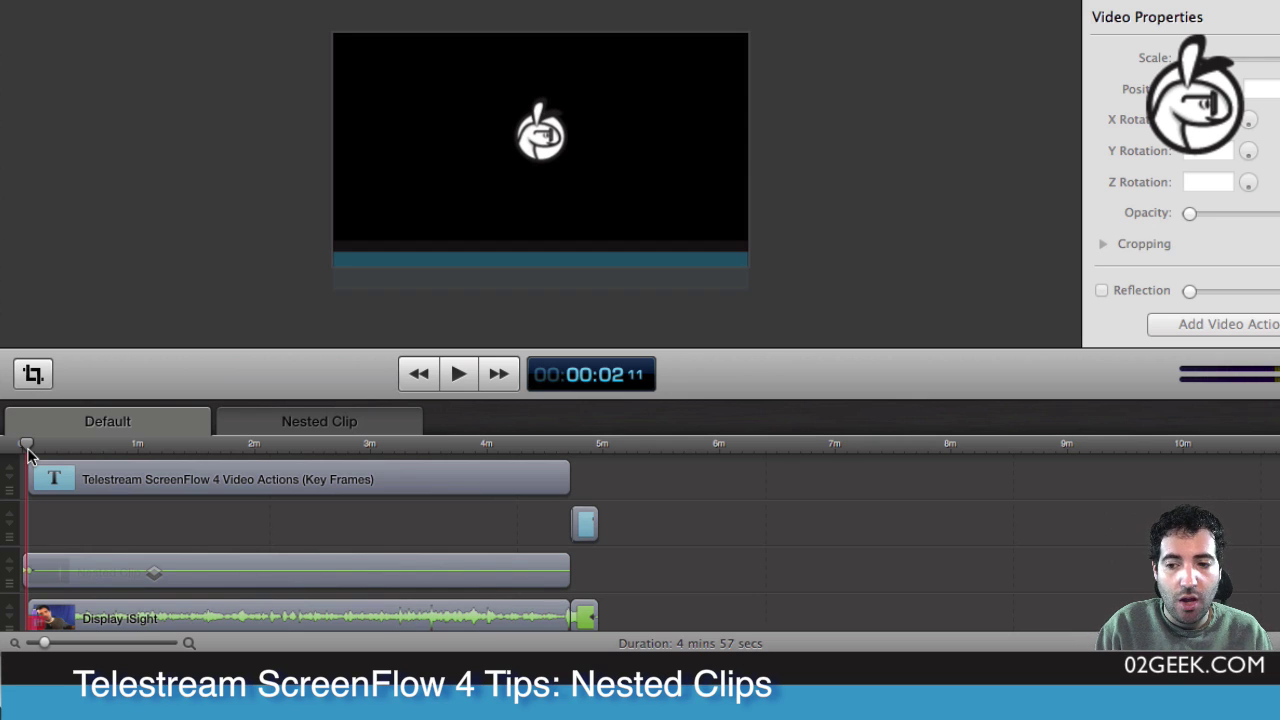
# Step: Stretch the Nested Clip to about 6 minutes and check its contents through to the end
pyautogui.click(537, 570)
pyautogui.moveTo(569, 570); pyautogui.dragTo(725, 566)
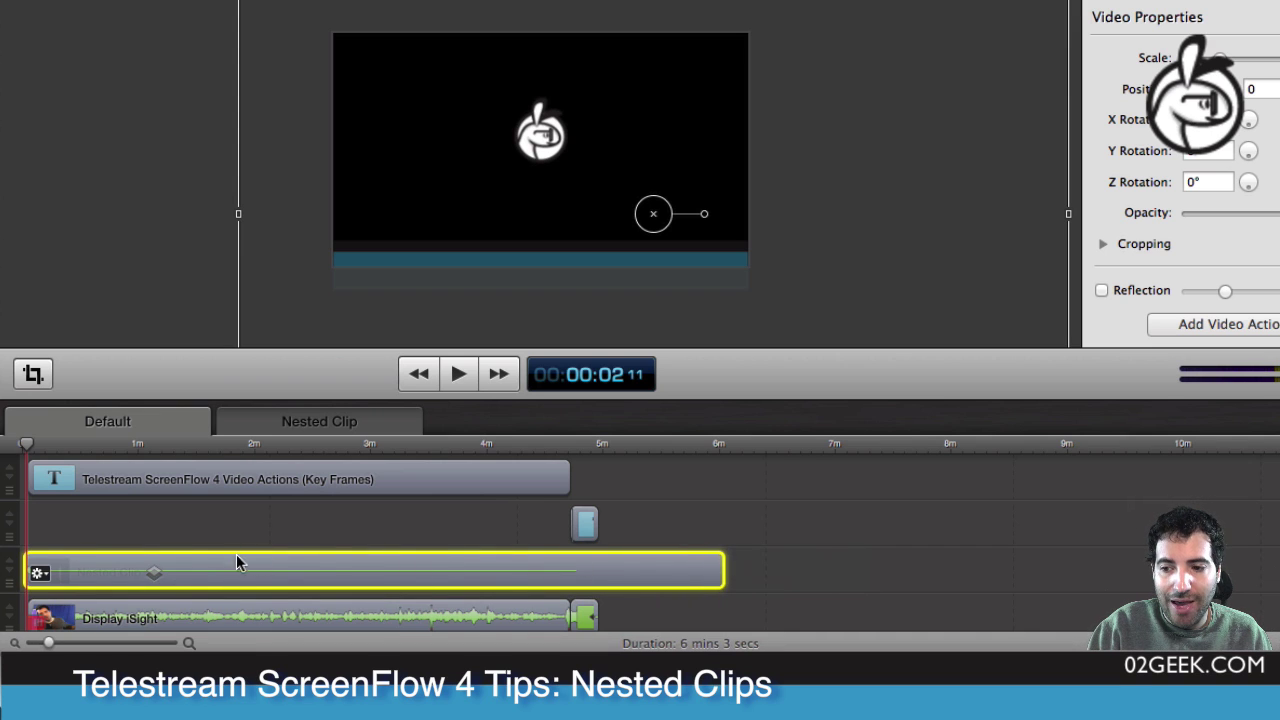
pyautogui.doubleClick(232, 555)
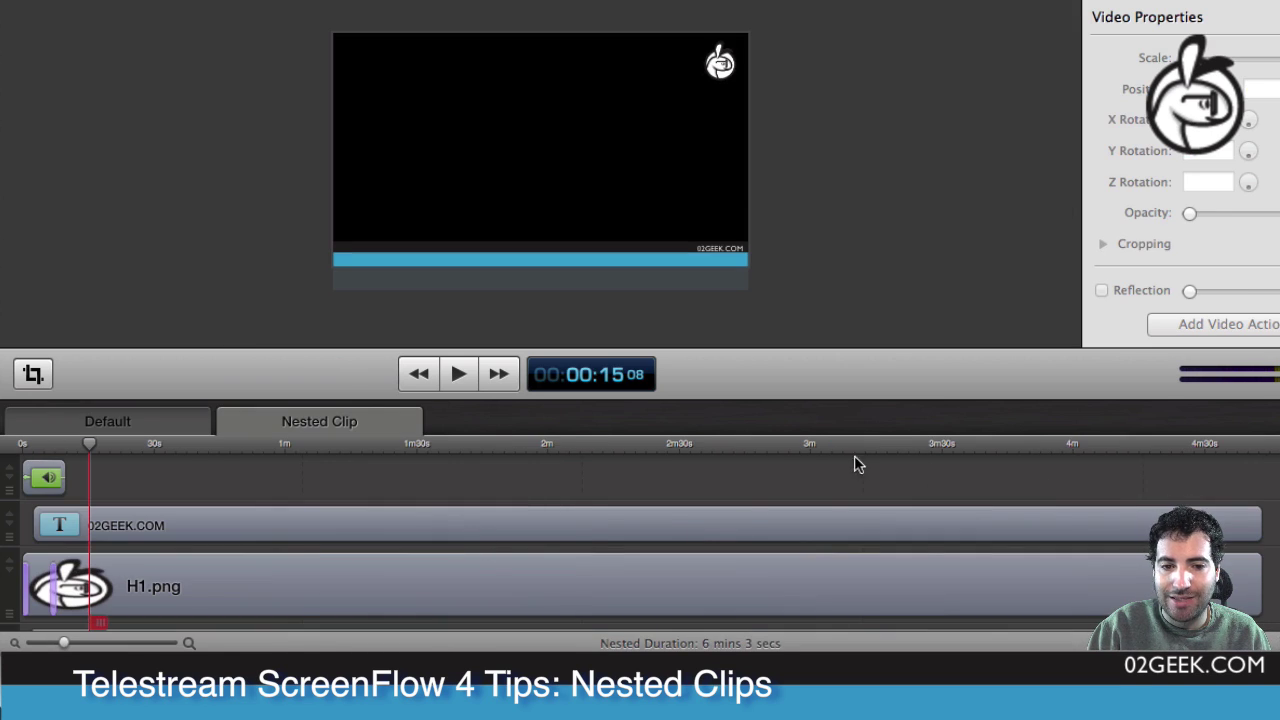
pyautogui.moveTo(89, 443); pyautogui.dragTo(1262, 443)
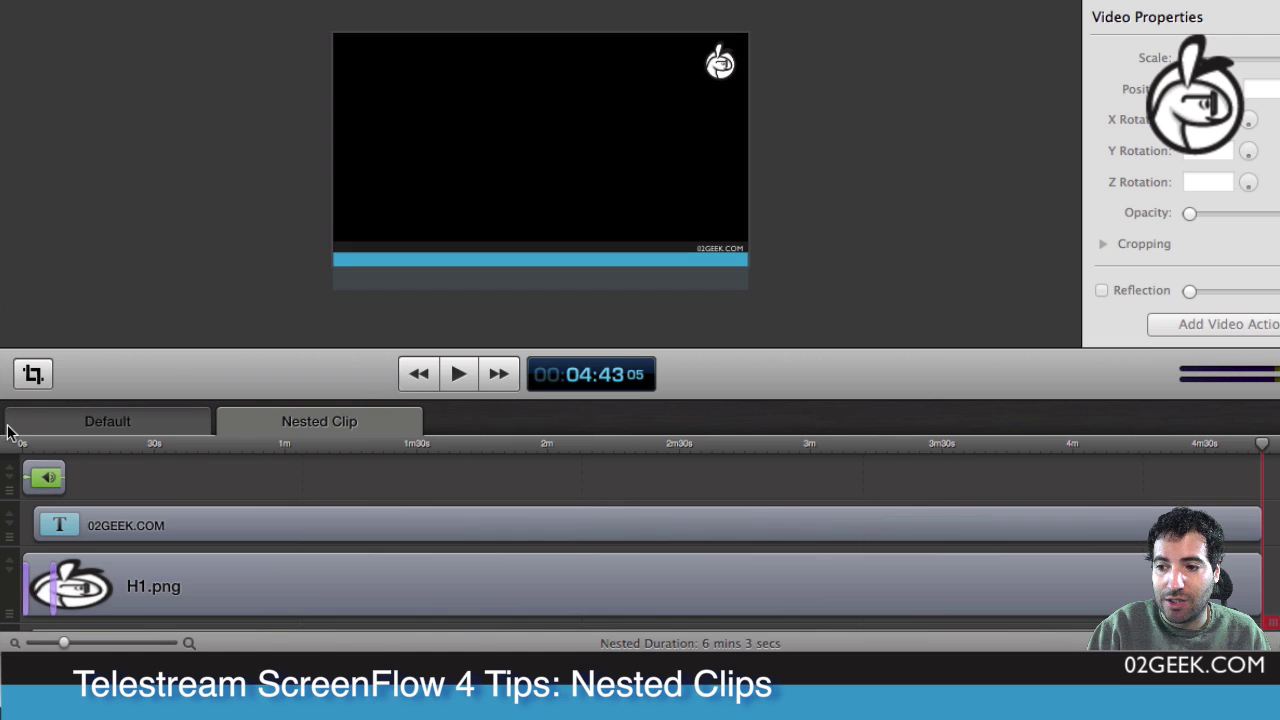
pyautogui.click(104, 422)
# Step: Scrub the extended ending of the 6:03 project and play it from 4:43
pyautogui.click(722, 446)
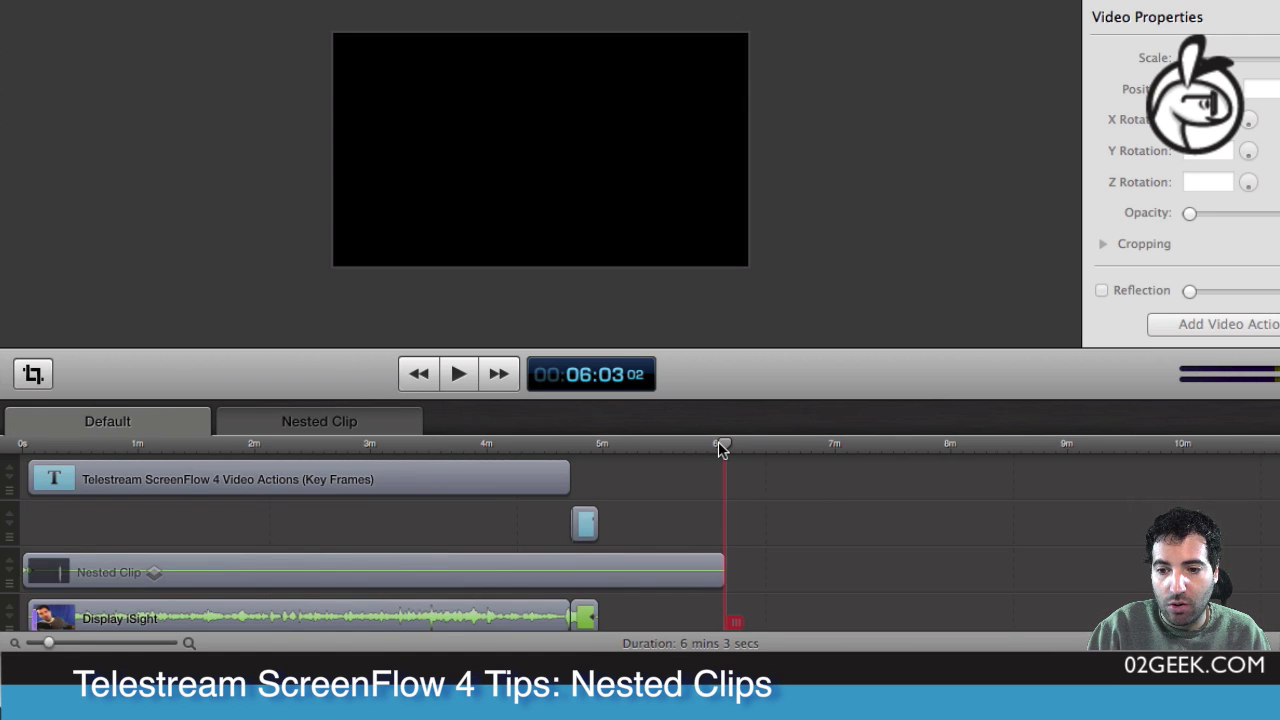
pyautogui.moveTo(722, 446); pyautogui.dragTo(603, 450)
pyautogui.click(674, 447)
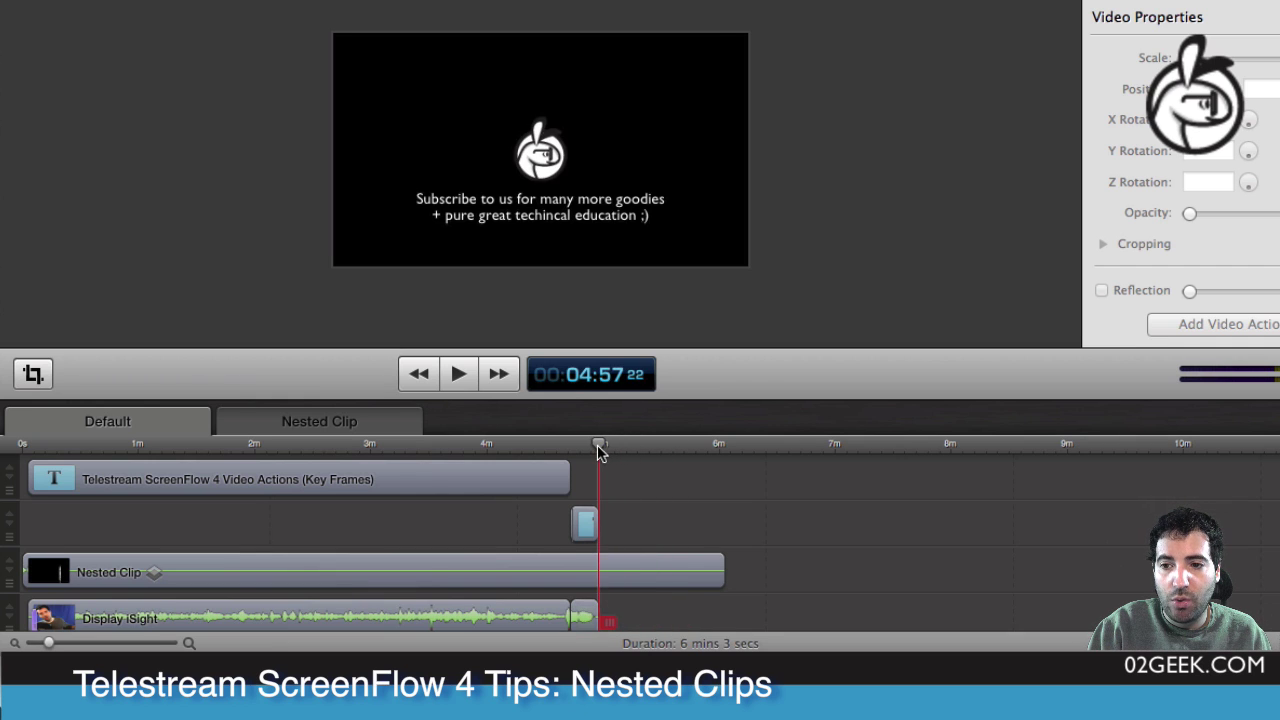
pyautogui.moveTo(598, 446); pyautogui.dragTo(570, 446)
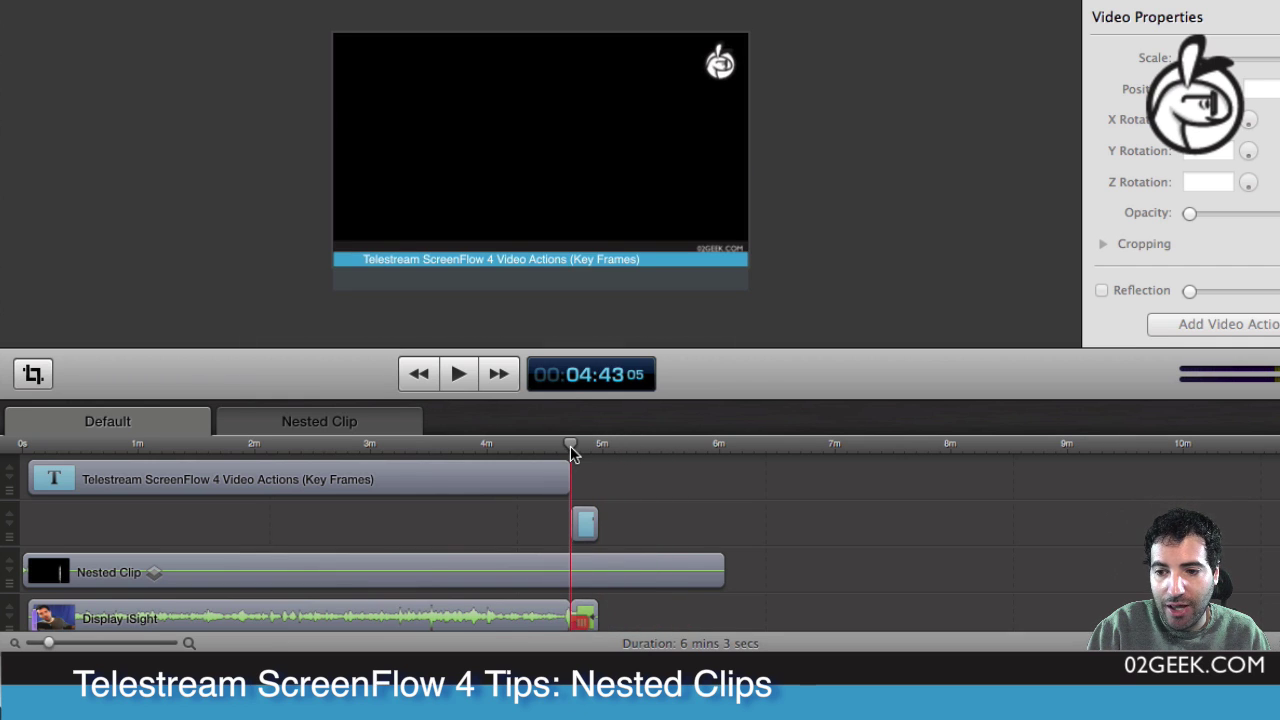
pyautogui.press('space')
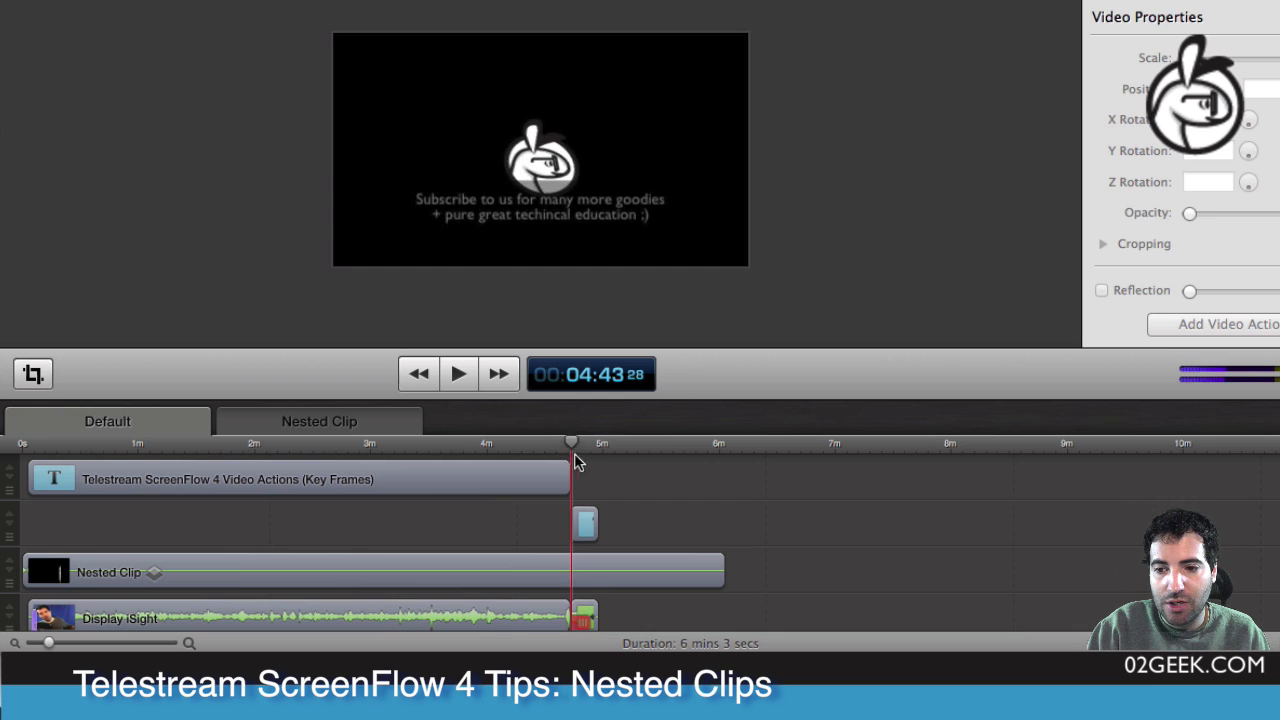
pyautogui.press('space')
# Step: Open the Nested Clip's timeline, select all its clips, then pick the Screen Shot footer clip
pyautogui.doubleClick(448, 566)
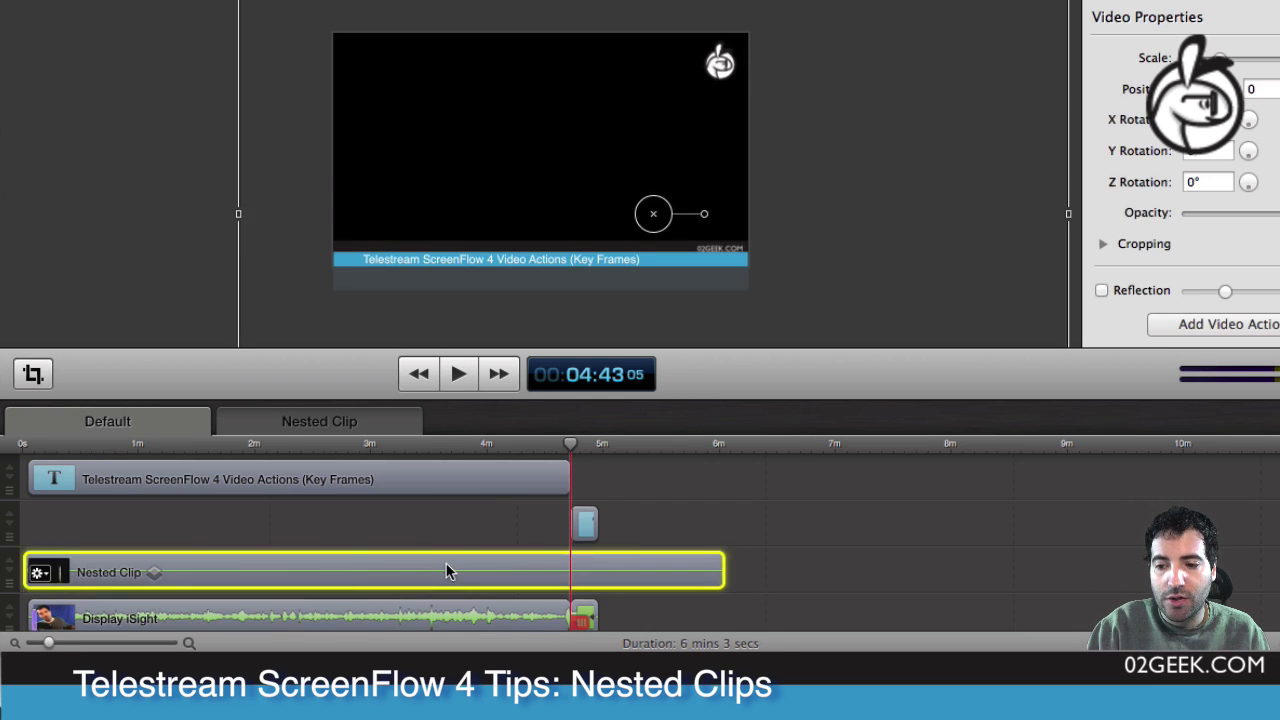
pyautogui.press('super+a')
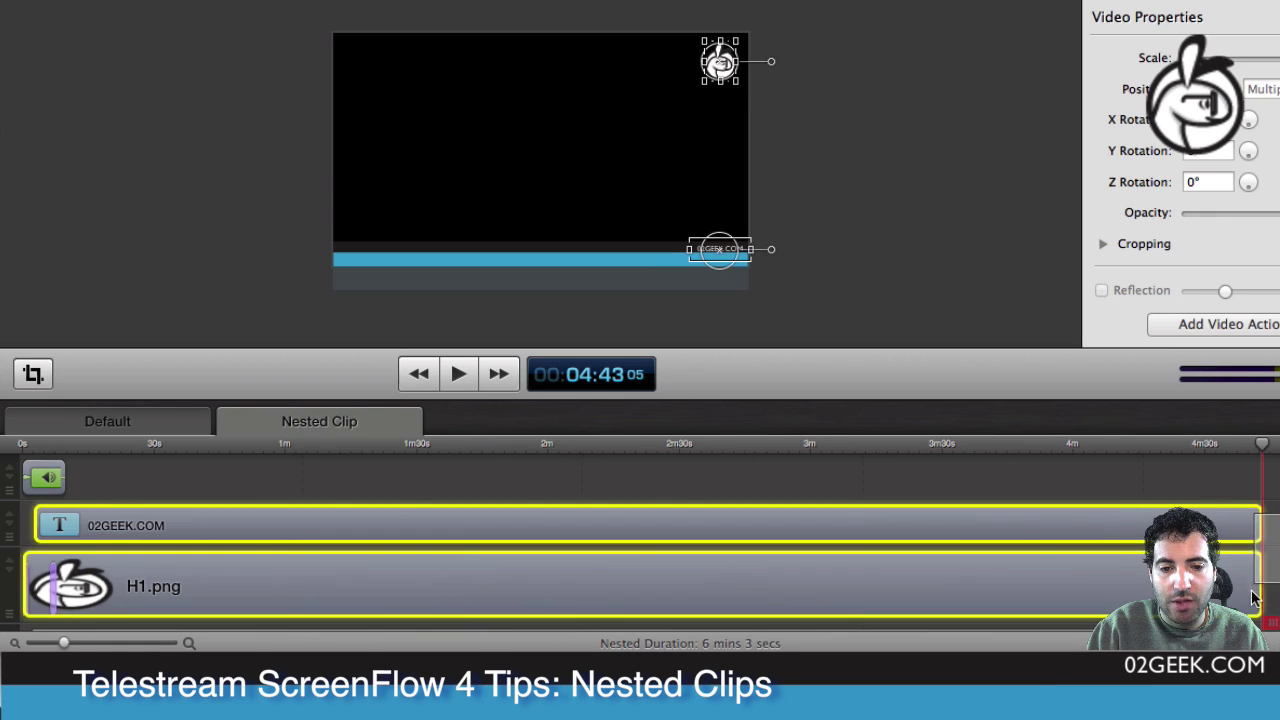
pyautogui.scroll(-2, 640, 540)
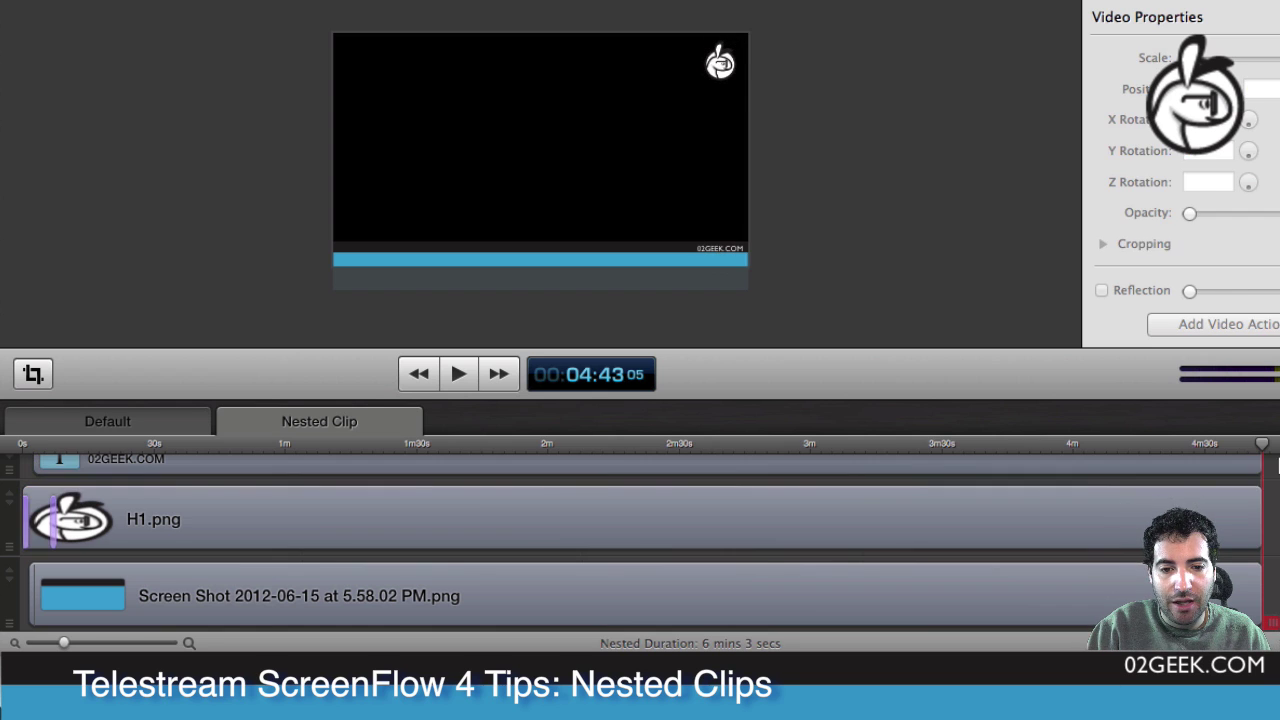
pyautogui.keyDown('shift'); pyautogui.click(1205, 598); pyautogui.keyUp('shift')
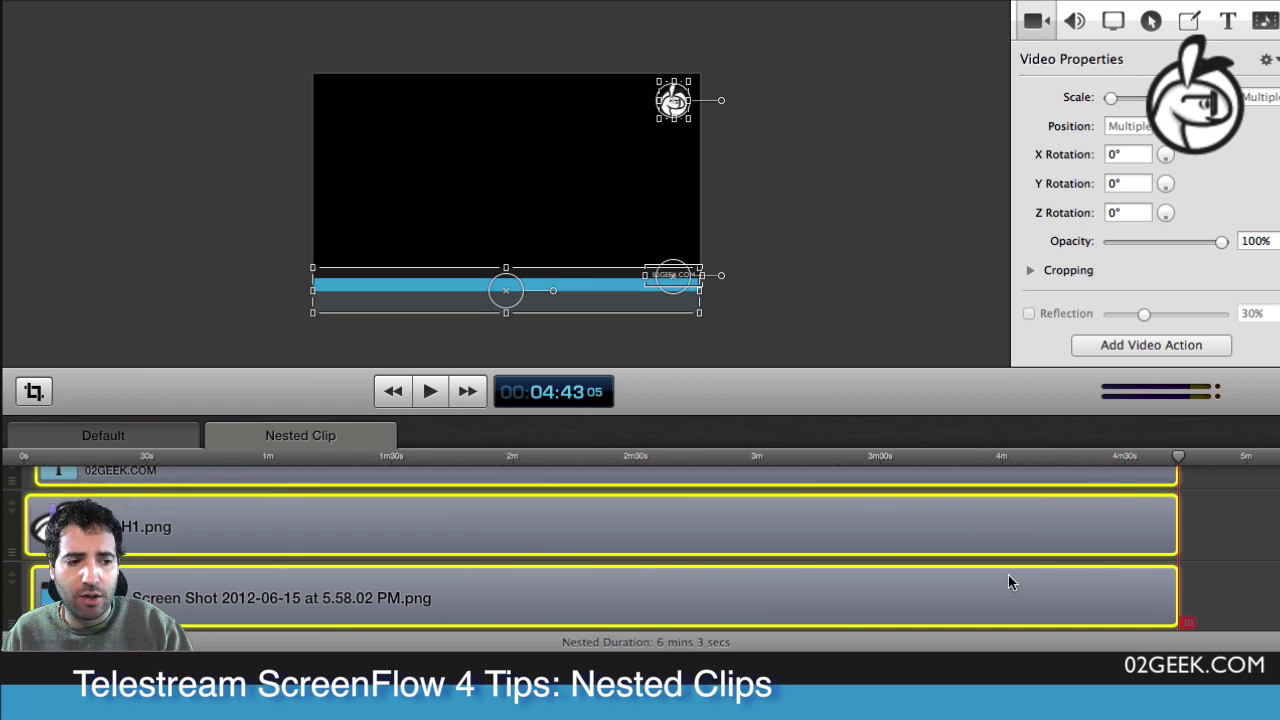
# Step: On the main timeline, trim the Nested Clip's end back to 4:43 to match the title
pyautogui.click(78, 441)
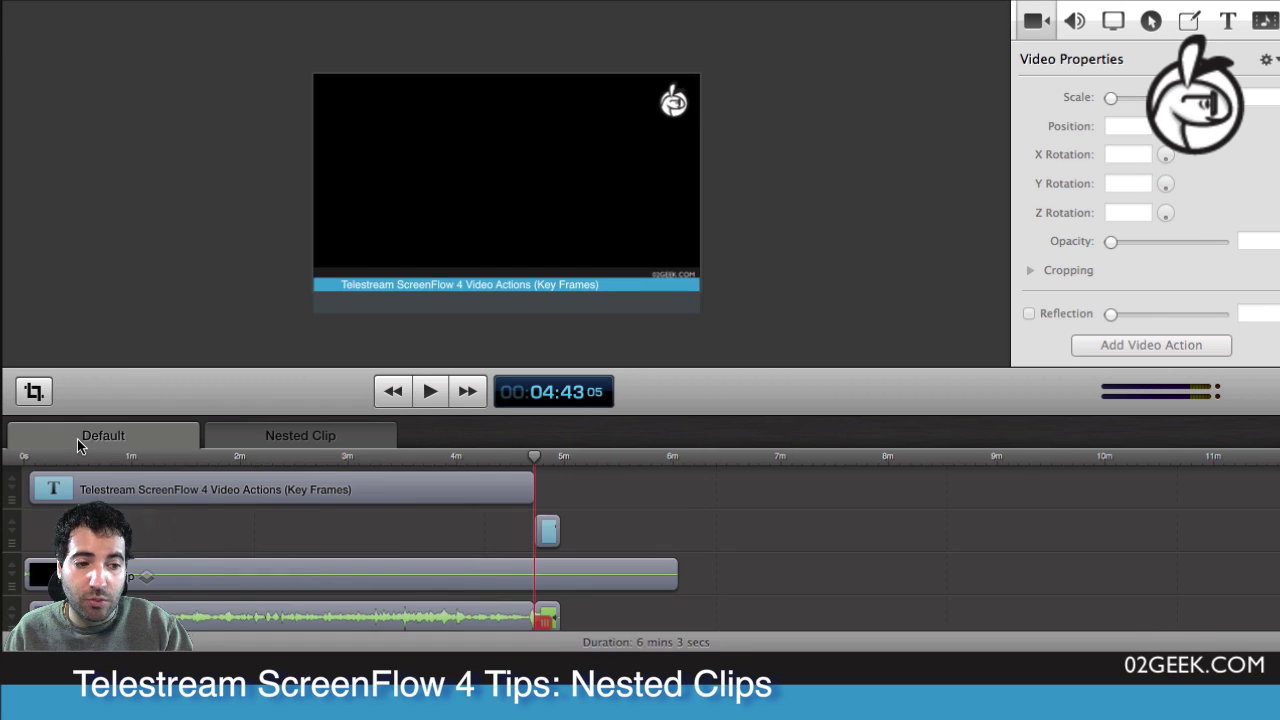
pyautogui.moveTo(671, 583); pyautogui.dragTo(535, 583)
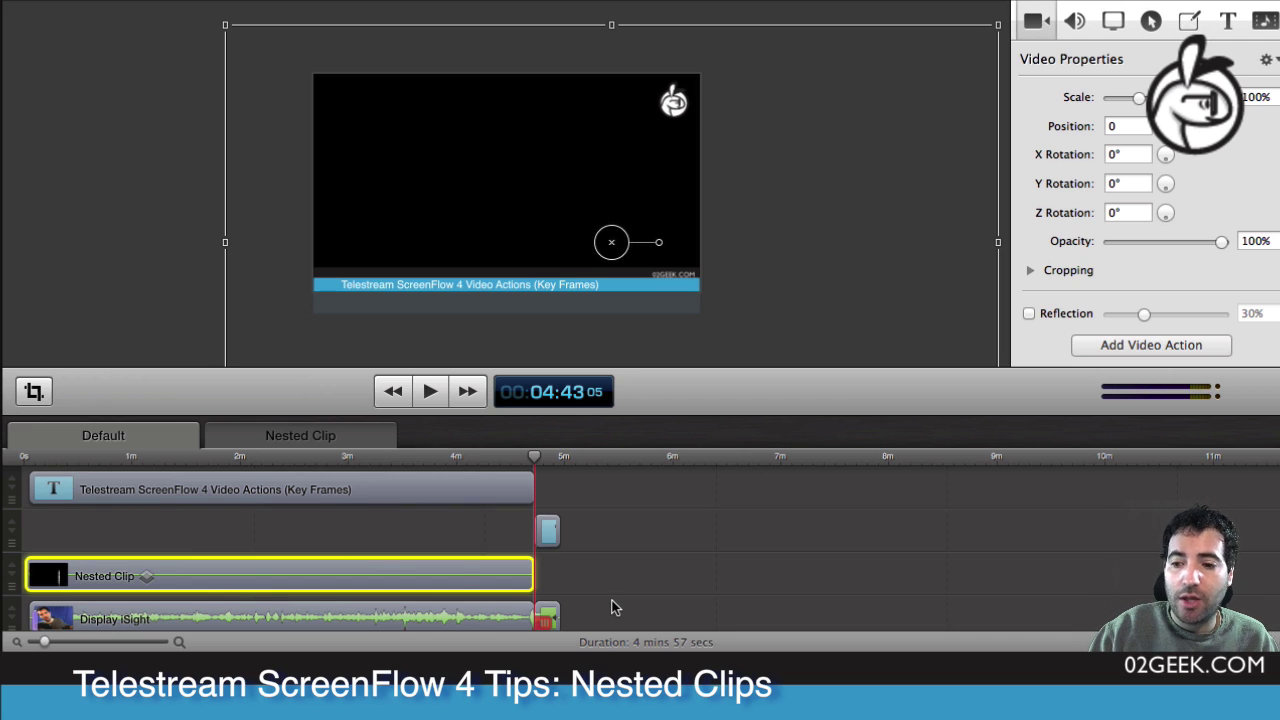
pyautogui.moveTo(408, 588)
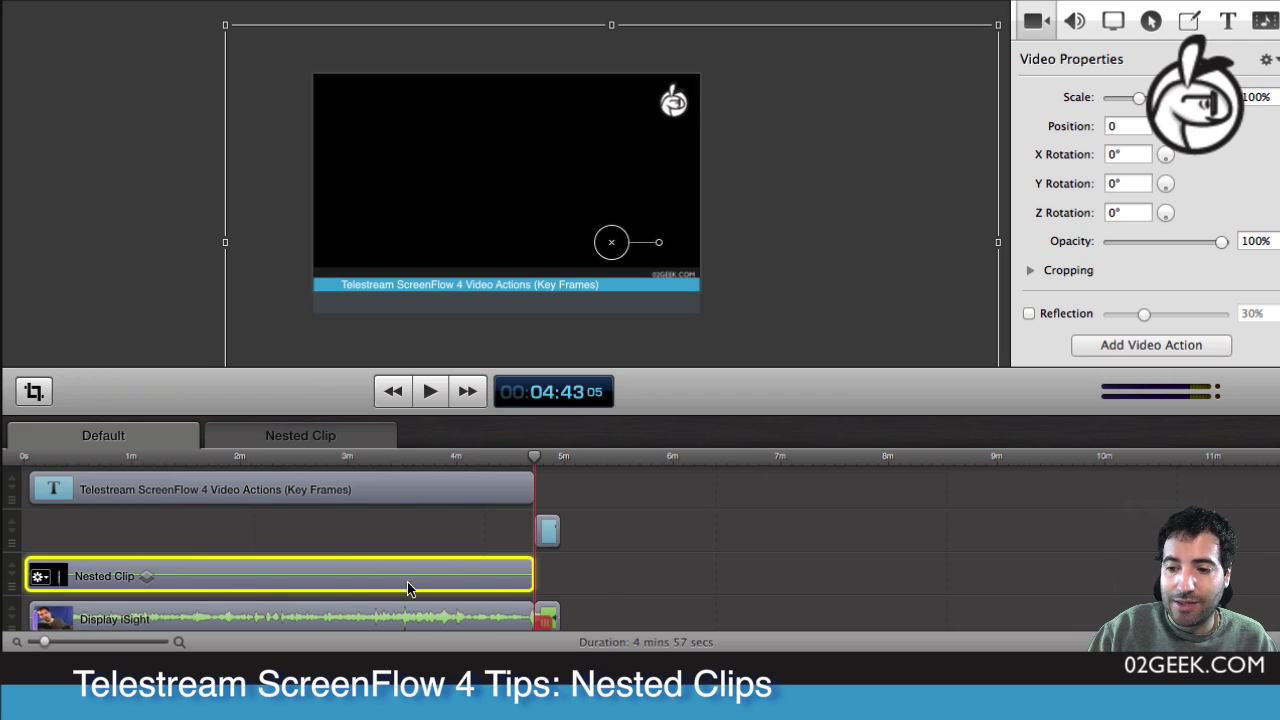
pyautogui.doubleClick(355, 588)
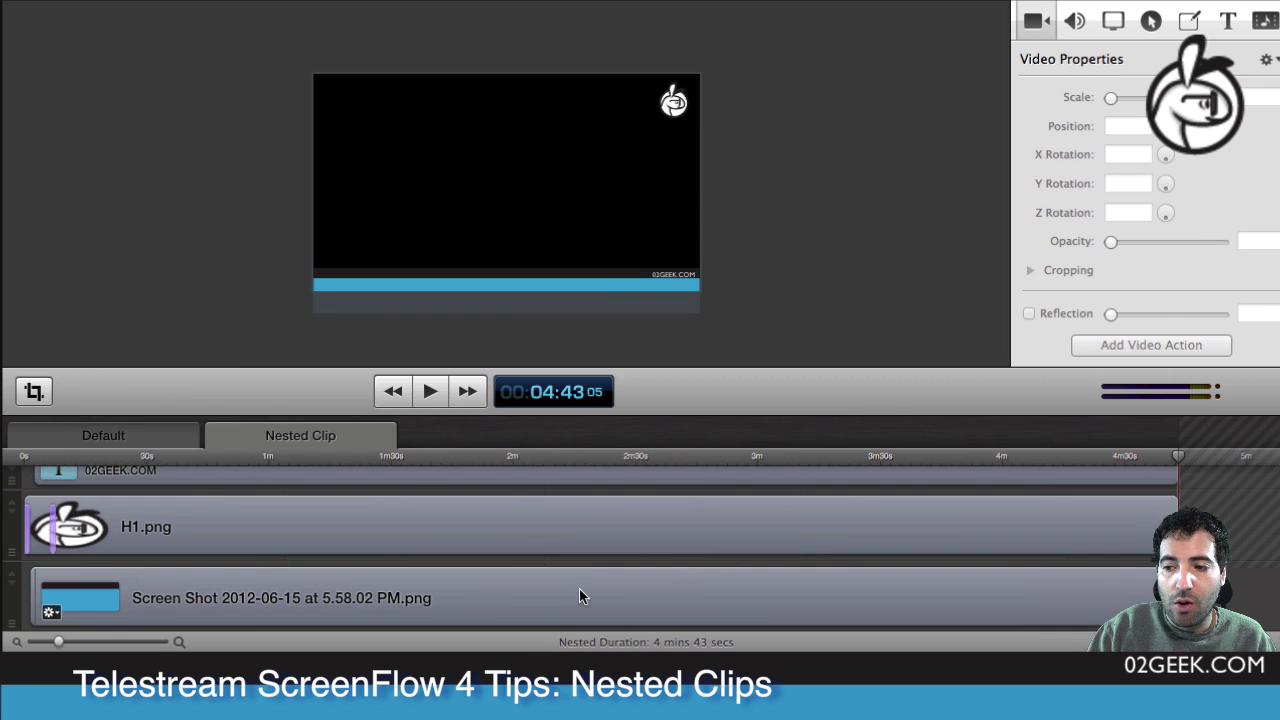
pyautogui.scroll(-2, 600, 590)
pyautogui.scroll(3, 606, 586)
pyautogui.scroll(-2, 870, 565)
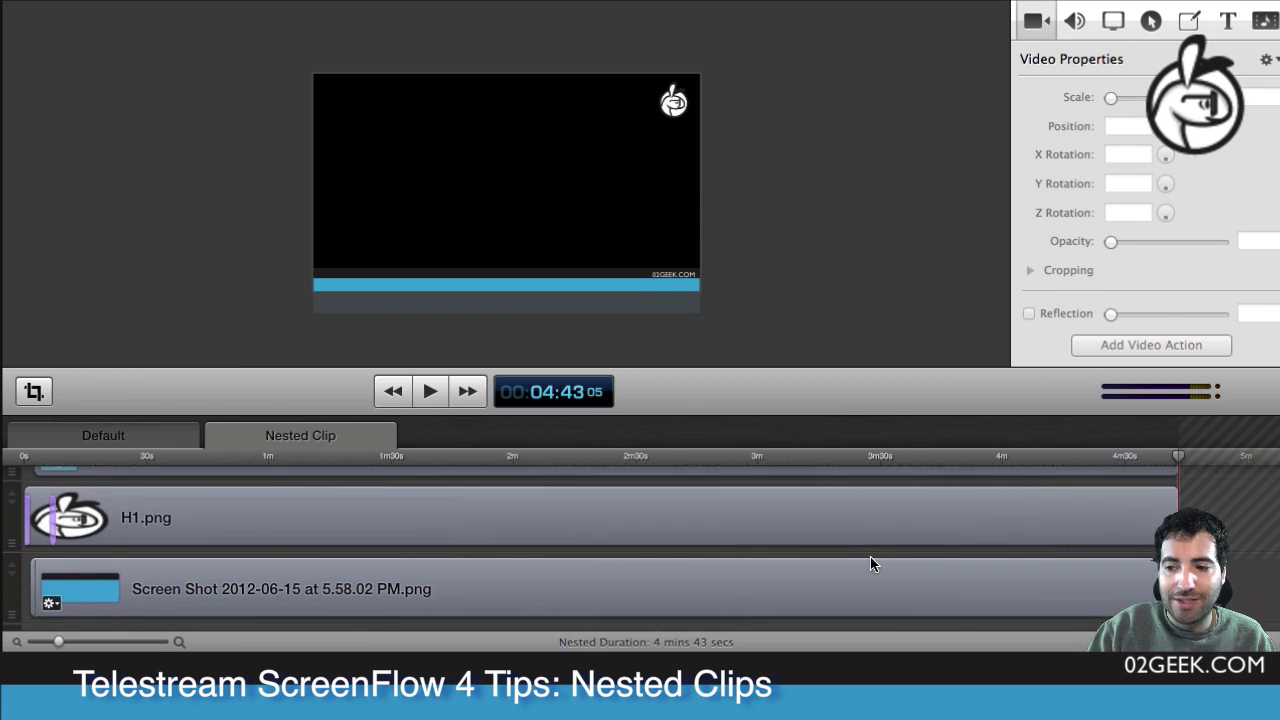
pyautogui.scroll(3, 870, 565)
pyautogui.press('super+a')
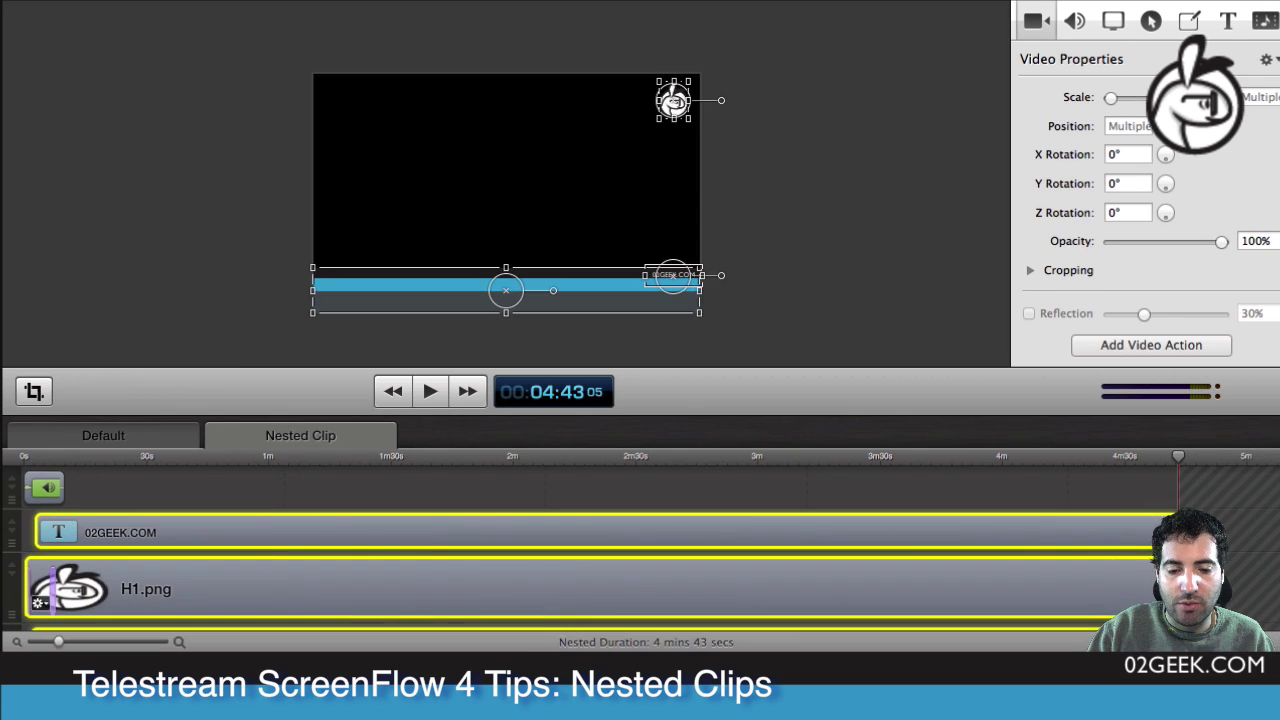
pyautogui.scroll(-2, 870, 565)
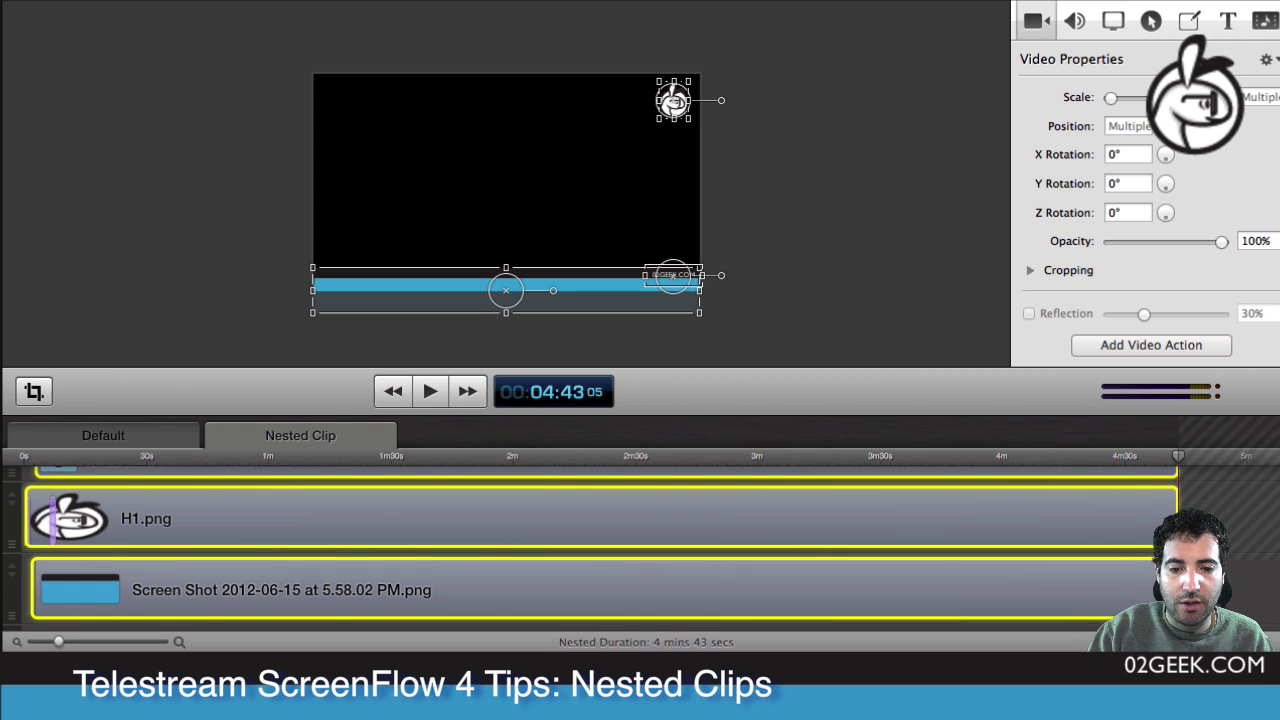
pyautogui.click(162, 438)
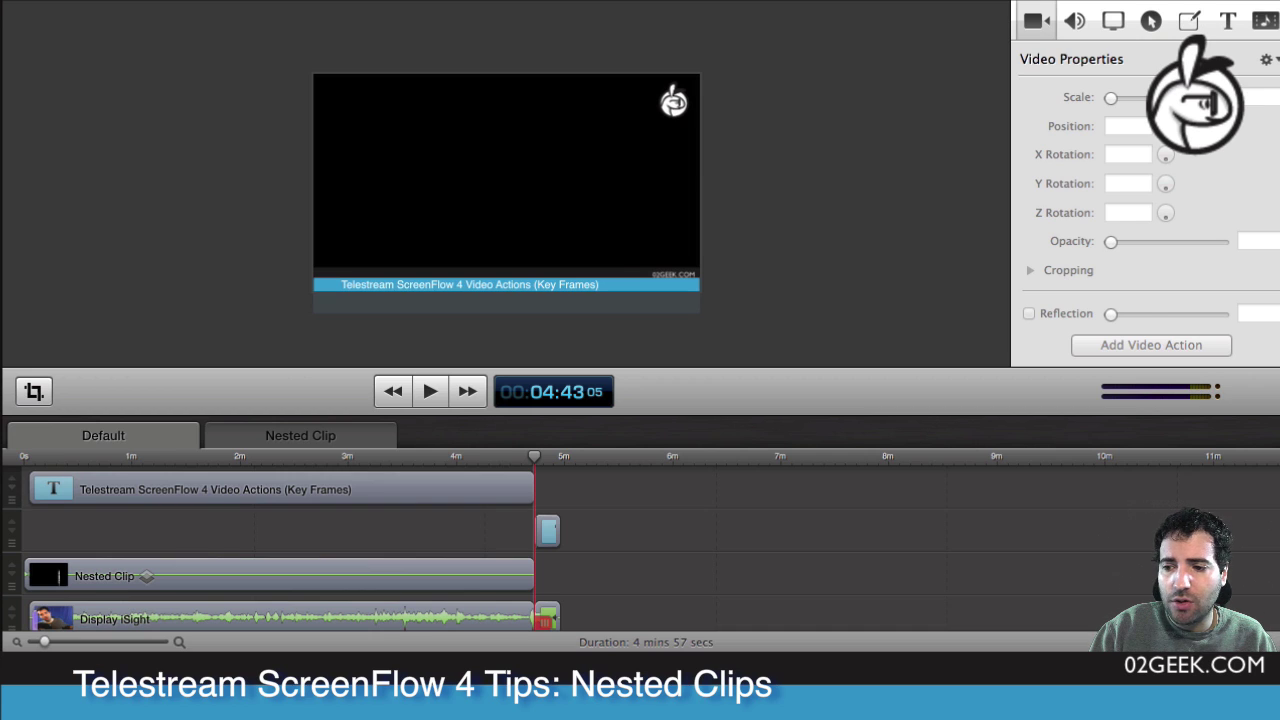
# Step: Select the Nested Clip and scroll its Video Properties to Shadow, Color Controls and Video Filters
pyautogui.click(150, 580)
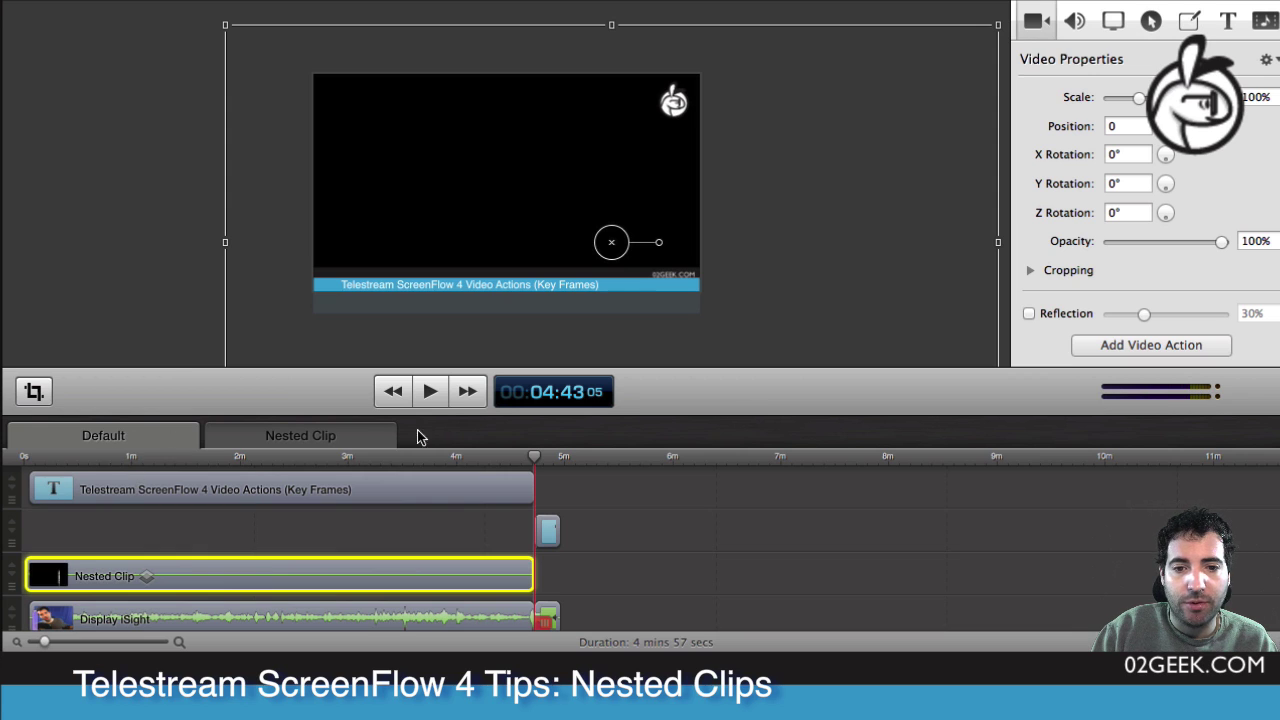
pyautogui.scroll(-5, 1131, 246)
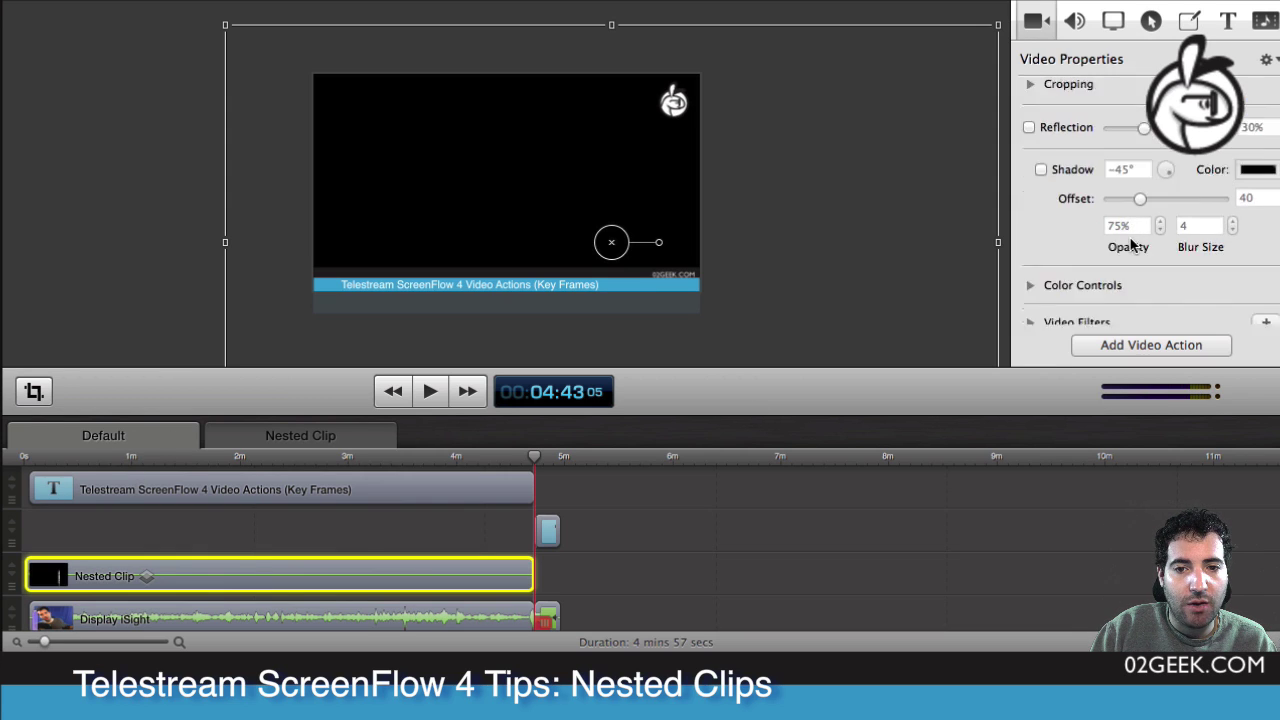